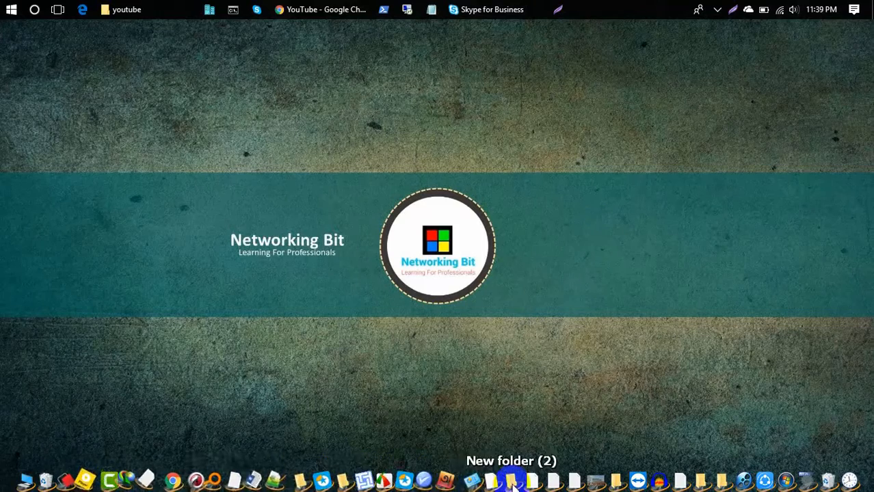
# Refresh the desktop several times and check the hidden notification-area icons.
pyautogui.rightClick(374, 233)
pyautogui.click(406, 266)
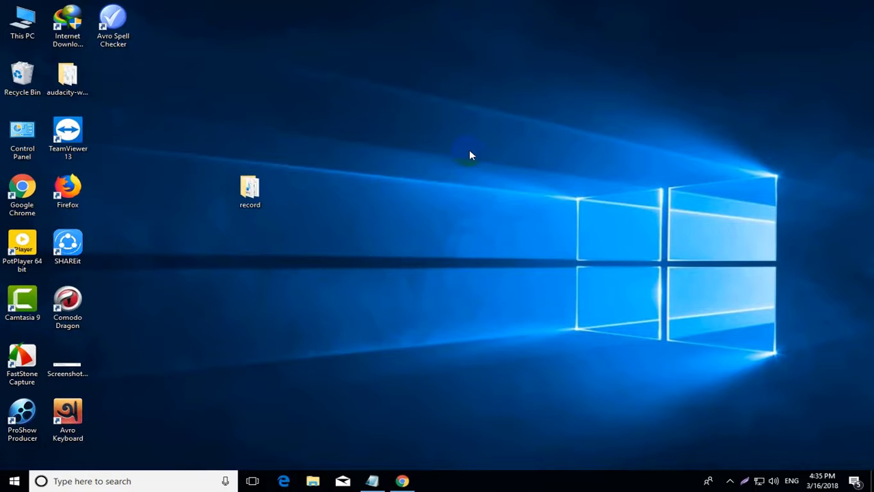
pyautogui.rightClick(469, 155)
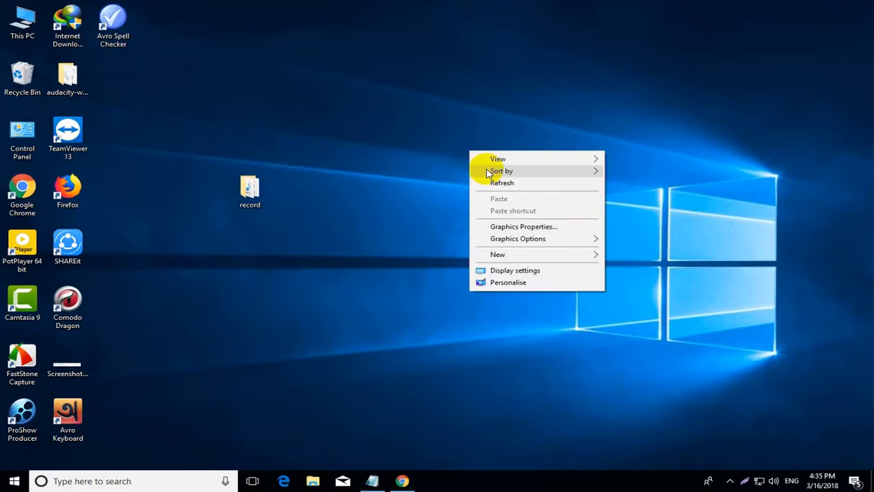
pyautogui.click(507, 182)
pyautogui.click(730, 483)
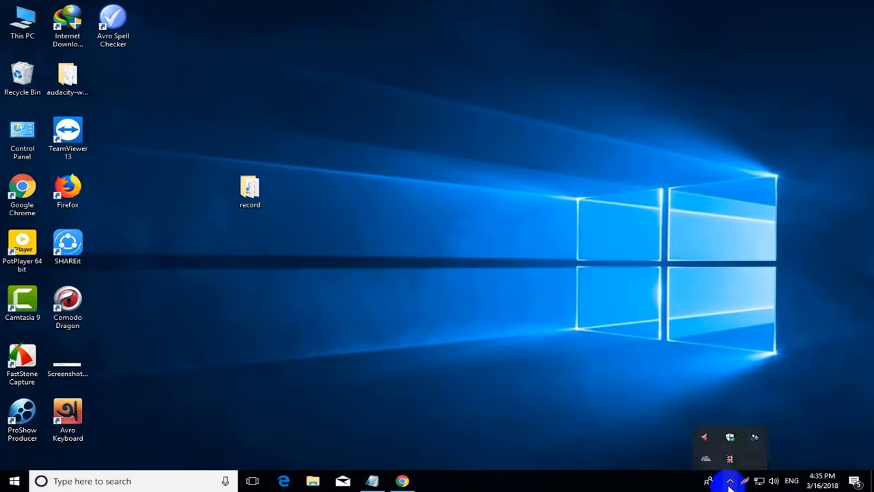
pyautogui.rightClick(381, 132)
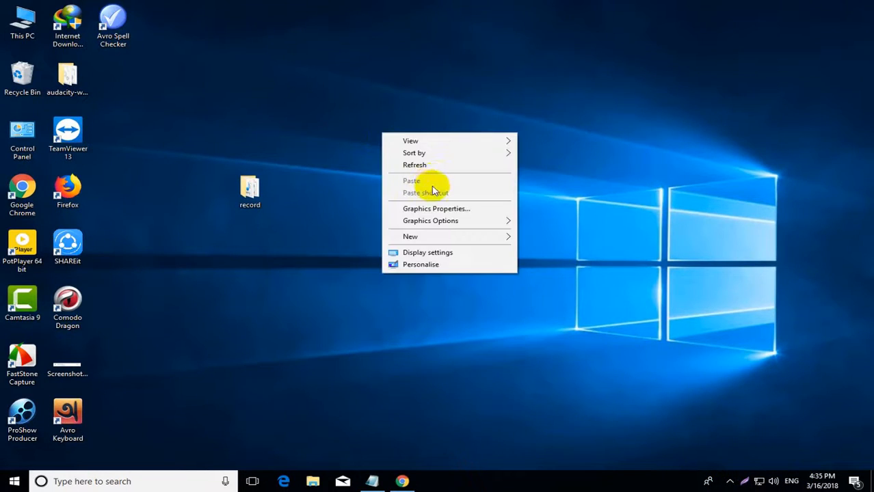
pyautogui.click(429, 168)
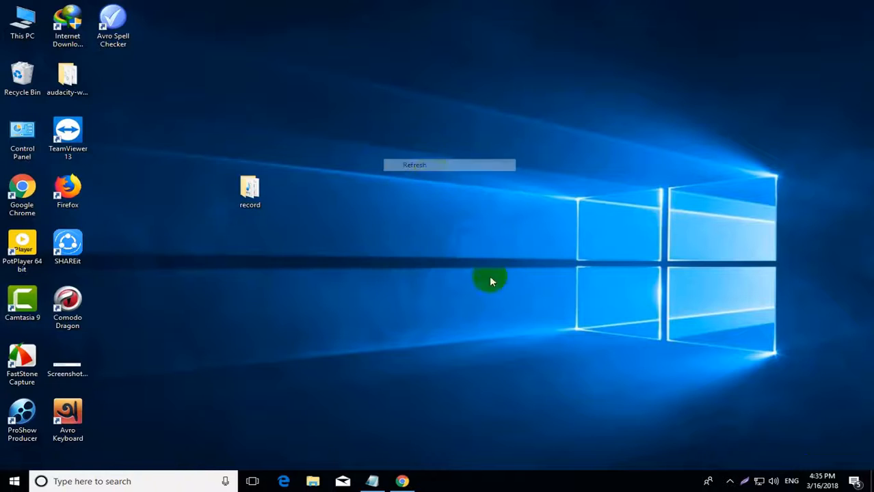
pyautogui.rightClick(551, 486)
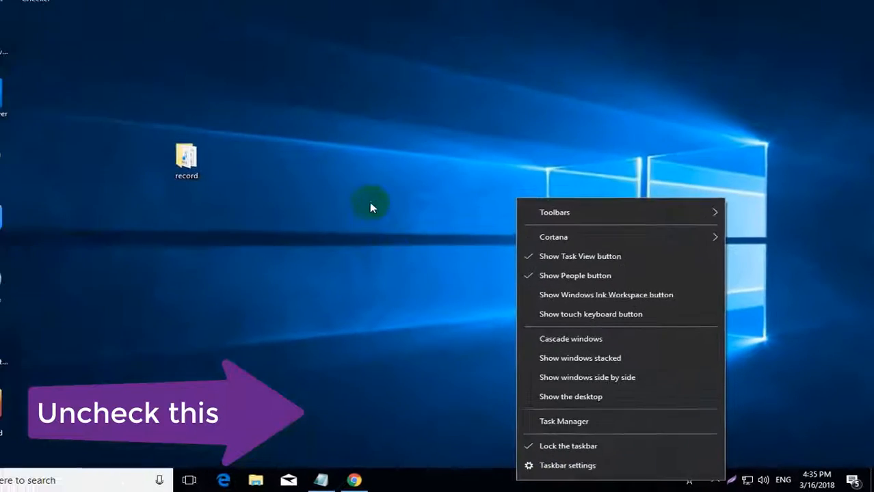
pyautogui.click(168, 57)
pyautogui.rightClick(423, 213)
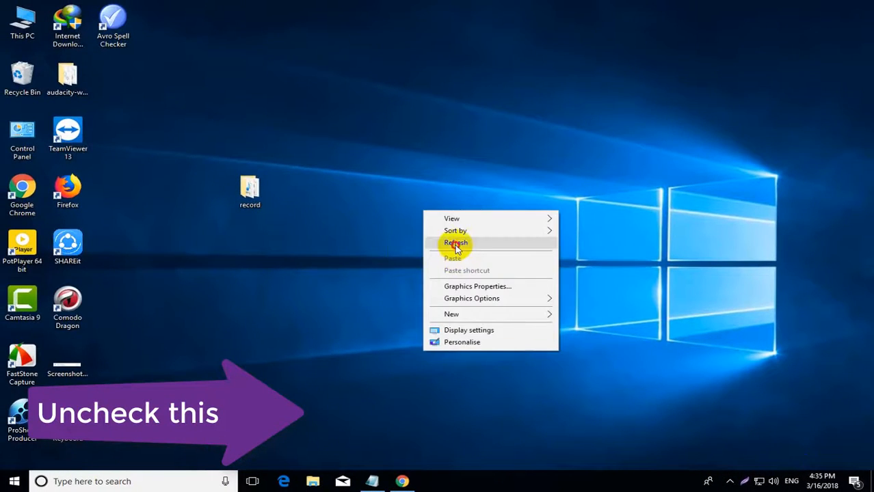
pyautogui.click(455, 245)
# Unlock the taskbar and drag it to the top edge of the screen.
pyautogui.rightClick(530, 482)
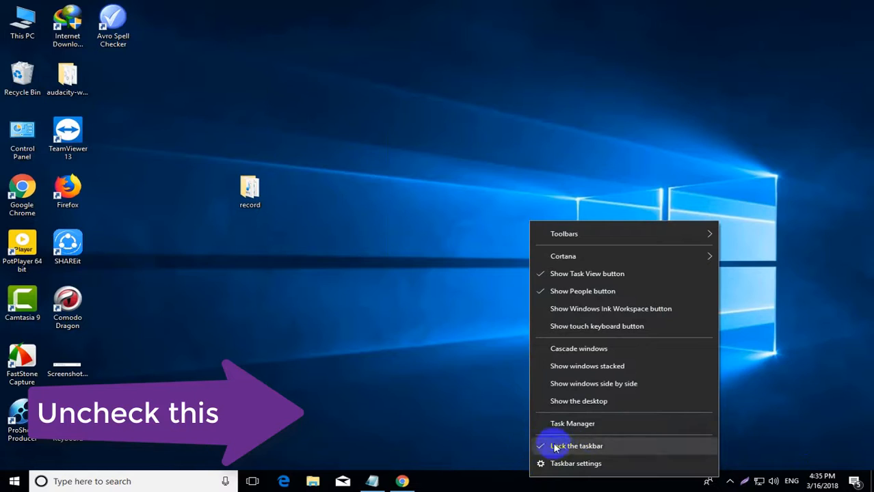
pyautogui.click(540, 448)
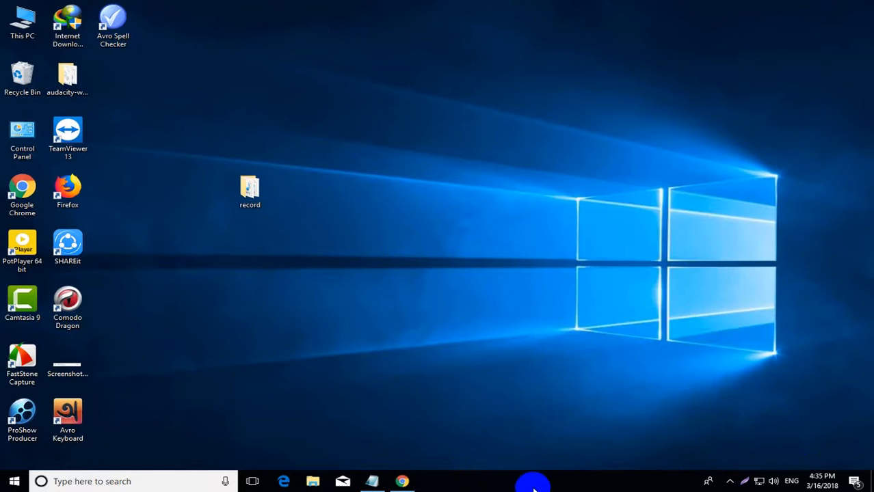
pyautogui.moveTo(535, 486); pyautogui.dragTo(498, 74)
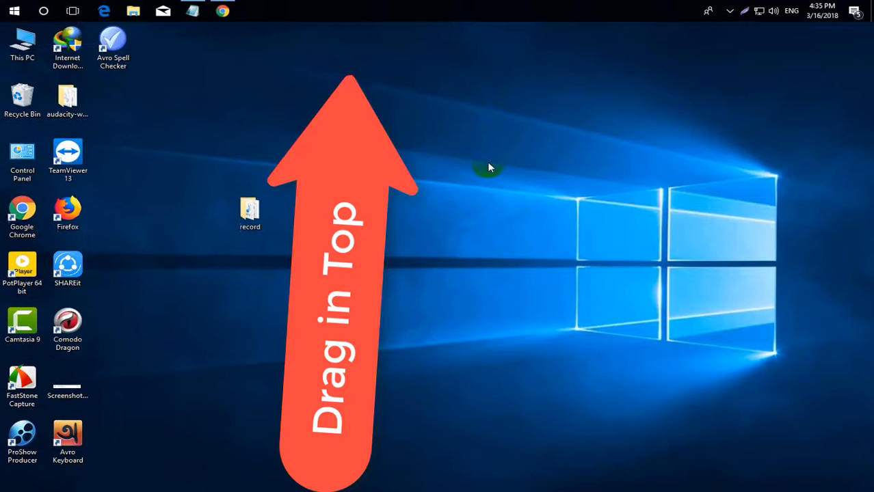
# Lock the taskbar in its top position and bring up the Taskbar settings page.
pyautogui.rightClick(436, 8)
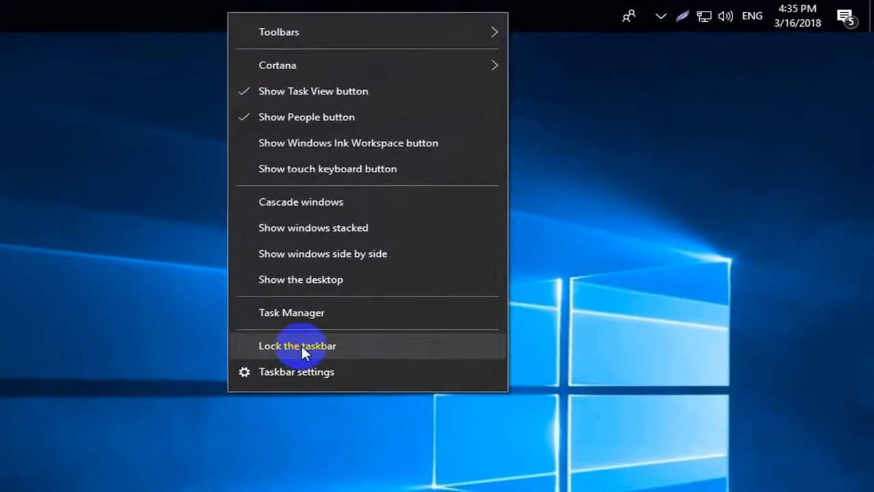
pyautogui.click(302, 346)
pyautogui.rightClick(441, 10)
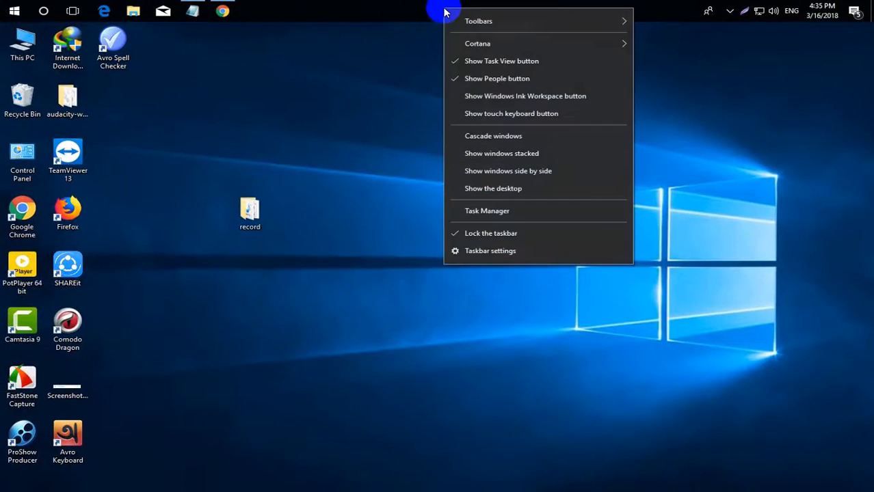
pyautogui.click(501, 252)
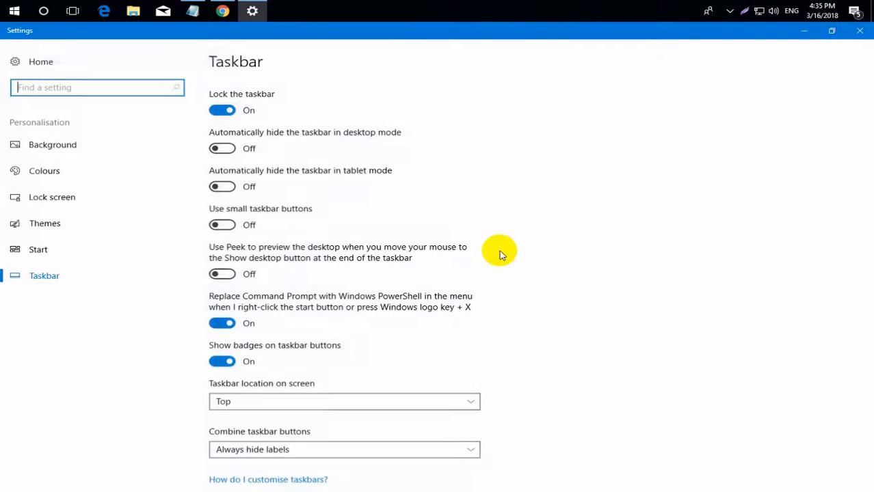
# Choose 'When taskbar is full' for Combine taskbar buttons, then close Settings.
pyautogui.scroll(-5, 499, 254)
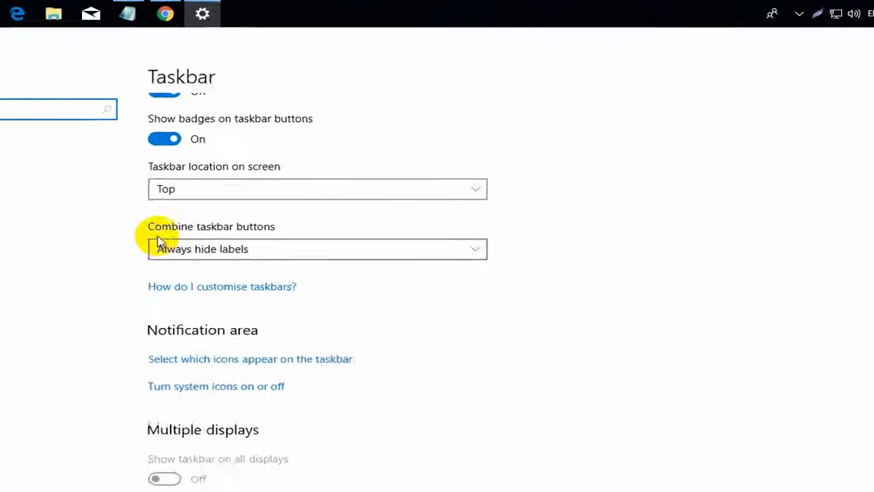
pyautogui.click(260, 251)
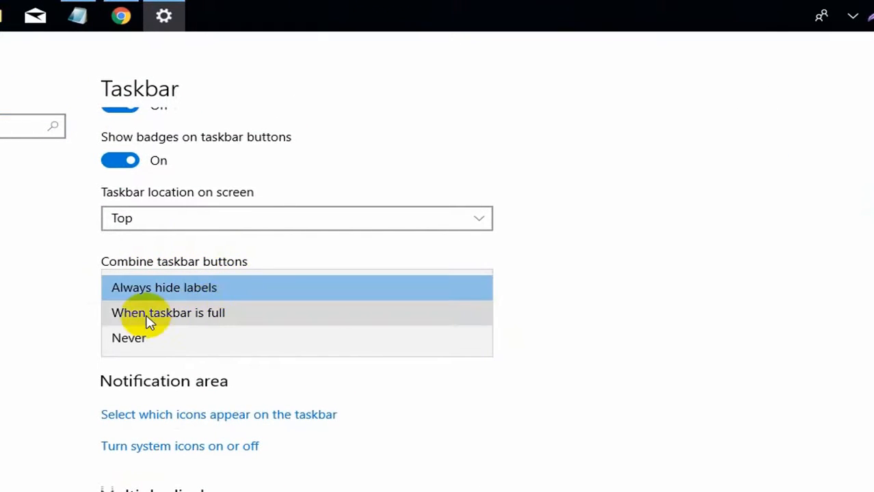
pyautogui.click(212, 324)
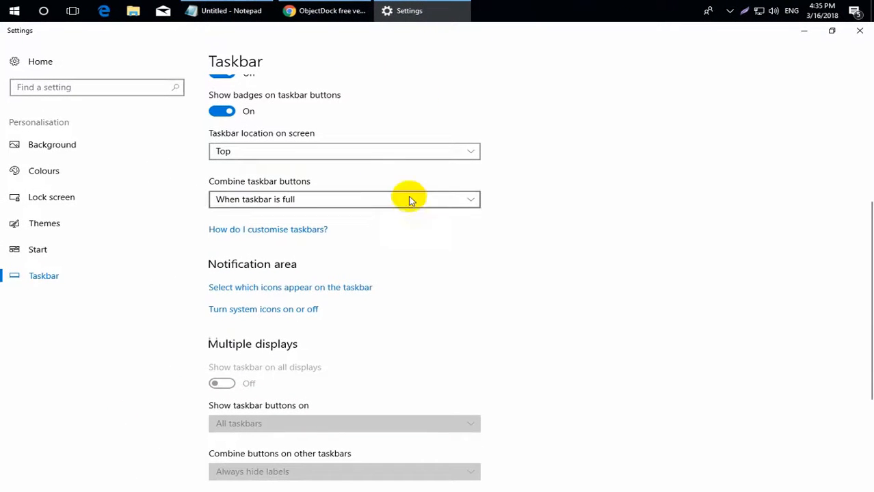
pyautogui.click(858, 32)
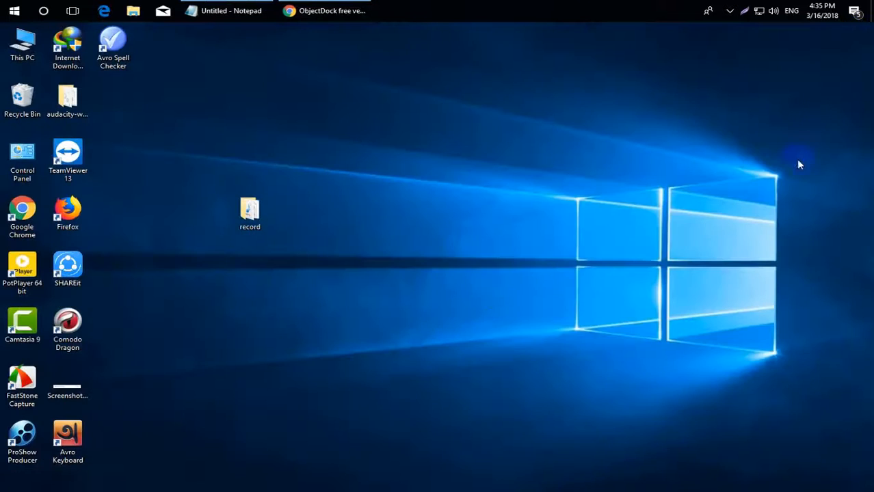
# Bring the Notepad note forward and select the phrase 'ObjectDock free version'.
pyautogui.click(243, 12)
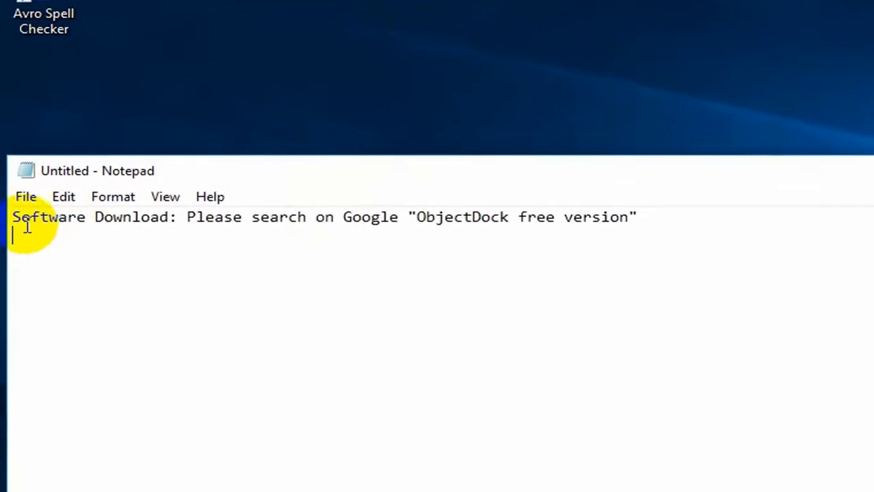
pyautogui.moveTo(51, 193); pyautogui.dragTo(458, 181)
pyautogui.moveTo(525, 199); pyautogui.dragTo(762, 202)
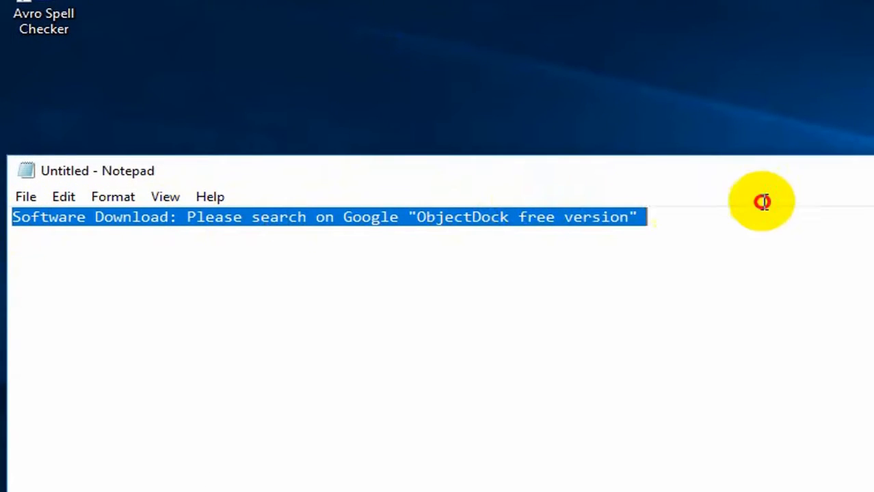
pyautogui.click(418, 217)
pyautogui.moveTo(418, 218); pyautogui.dragTo(629, 218)
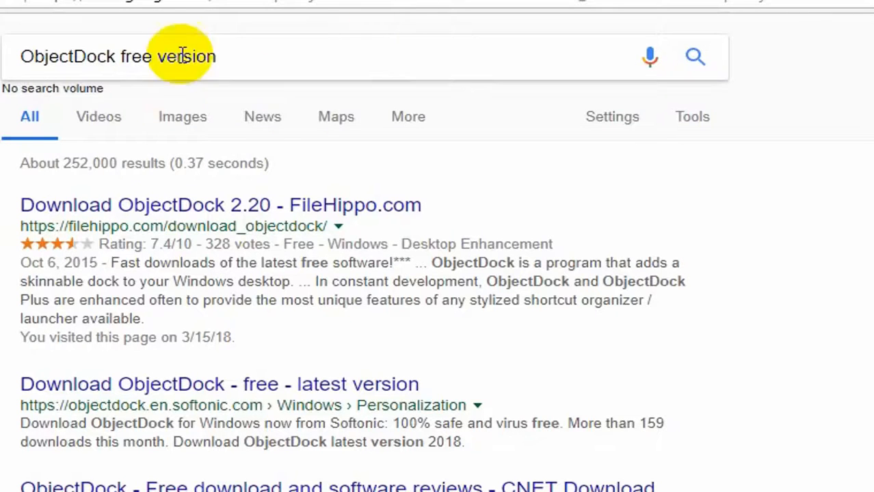
# Open the FileHippo result for 'ObjectDock free version' in a new tab and view it.
pyautogui.click(254, 54)
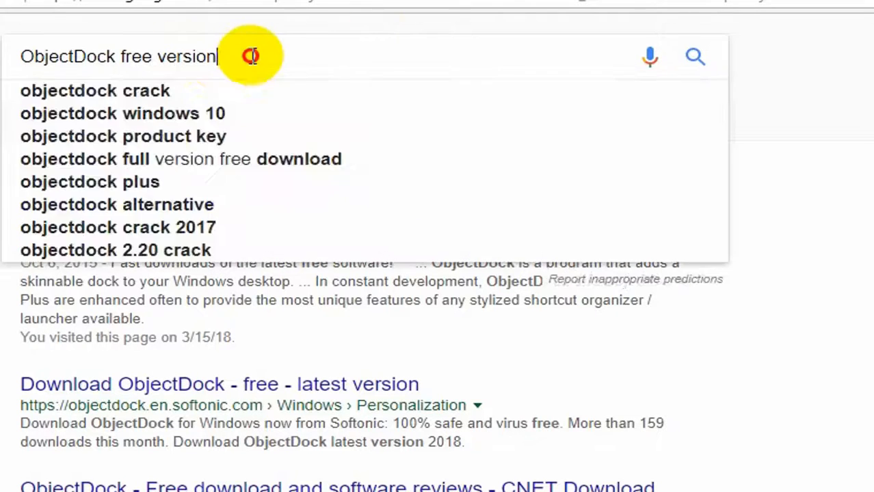
pyautogui.moveTo(254, 55); pyautogui.dragTo(27, 58)
pyautogui.click(2, 205)
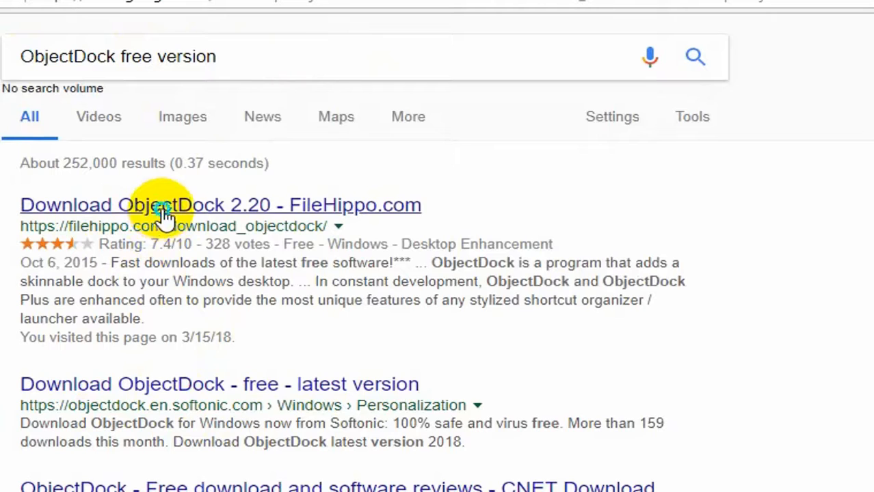
pyautogui.rightClick(189, 209)
pyautogui.click(273, 223)
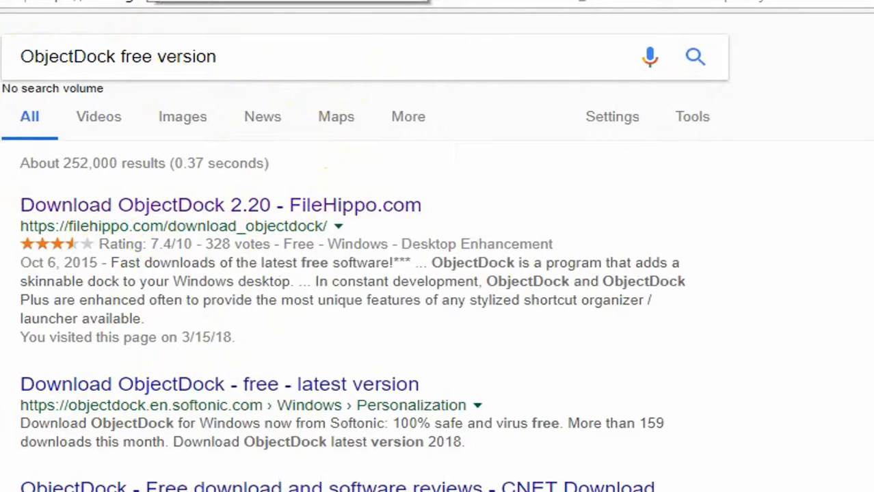
pyautogui.click(142, 0)
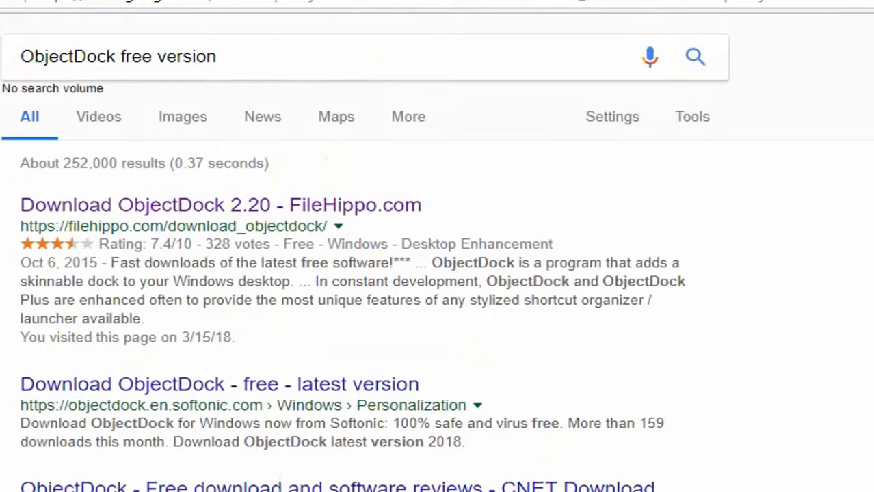
# Open the Stardock 'ObjectDock : Software from Stardock' result in a new tab and switch to it.
pyautogui.rightClick(327, 384)
pyautogui.click(415, 391)
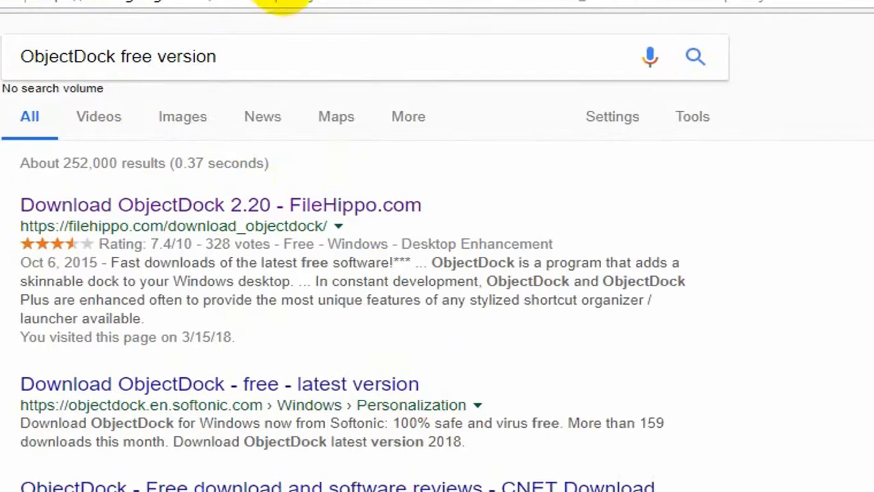
pyautogui.click(311, 0)
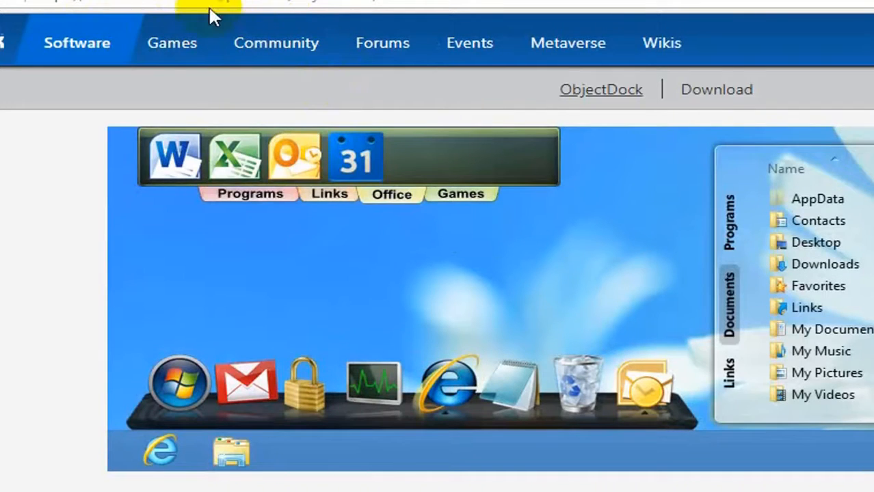
pyautogui.click(49, 4)
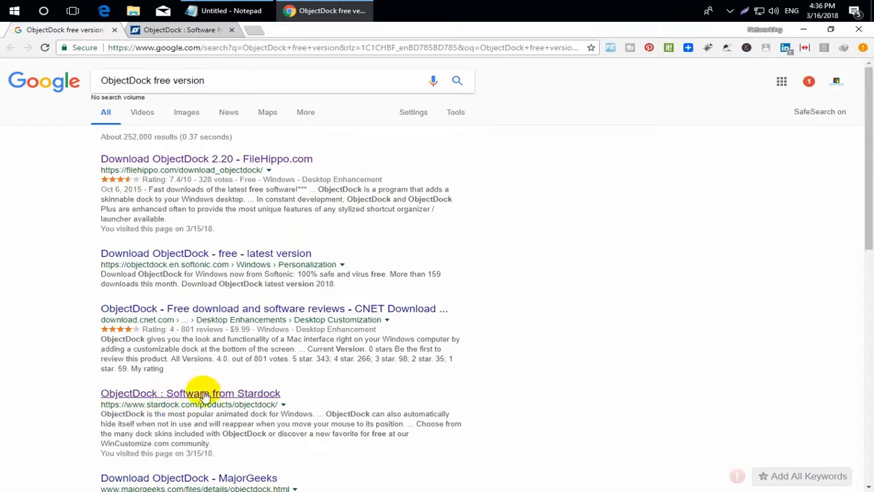
pyautogui.click(193, 31)
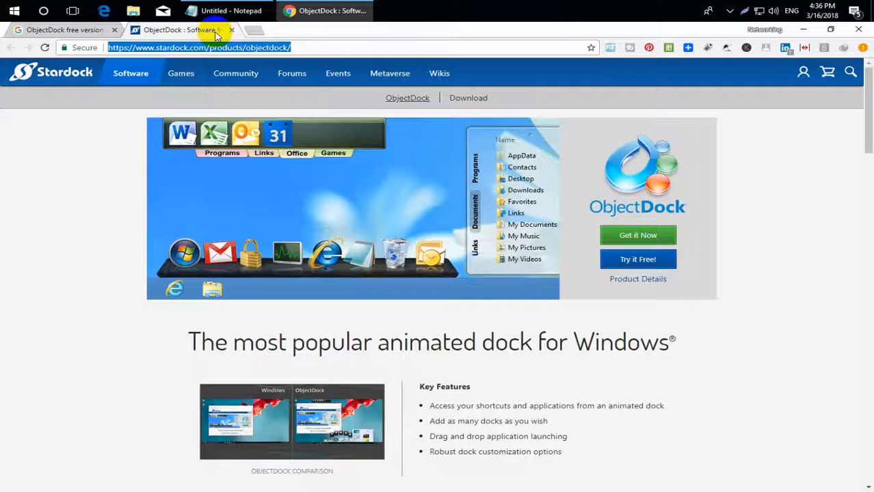
# Download the ObjectDock trial via 'Try it Free!' and run the ObjectDock-sd-setup installer.
pyautogui.click(625, 262)
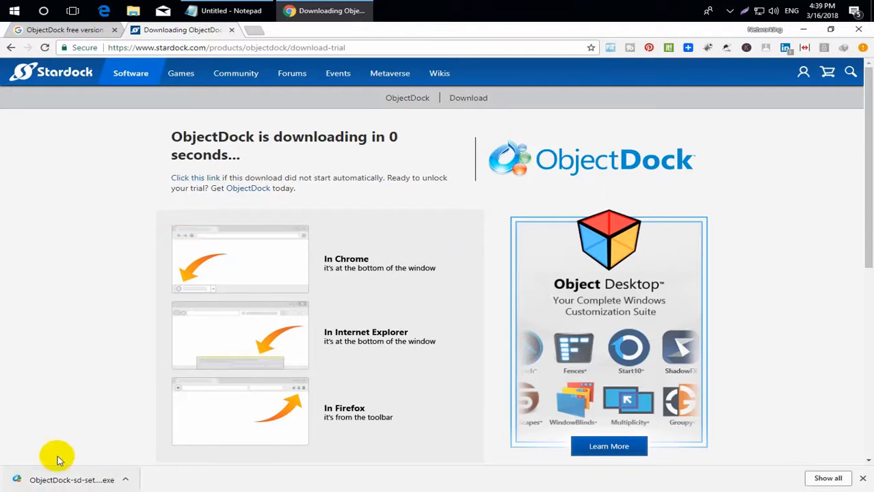
pyautogui.click(60, 479)
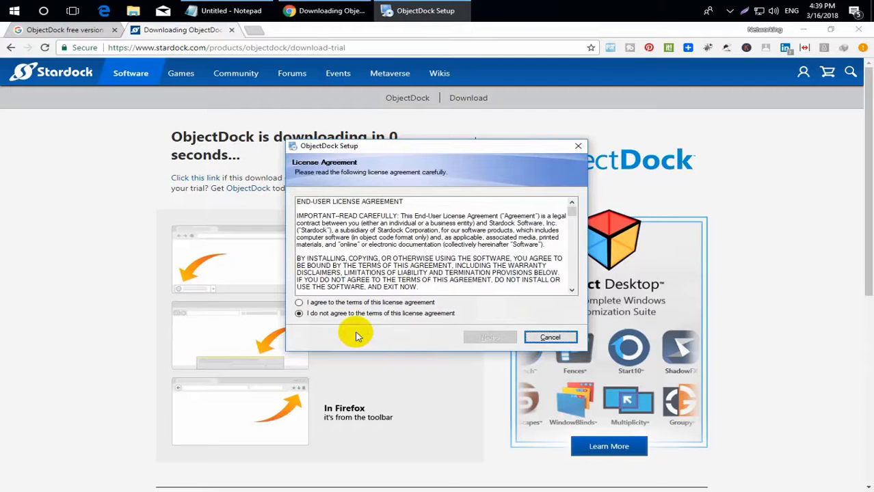
# Accept the license, skip Start8, install to the default folder, then minimize Chrome and Notepad.
pyautogui.click(371, 302)
pyautogui.click(487, 337)
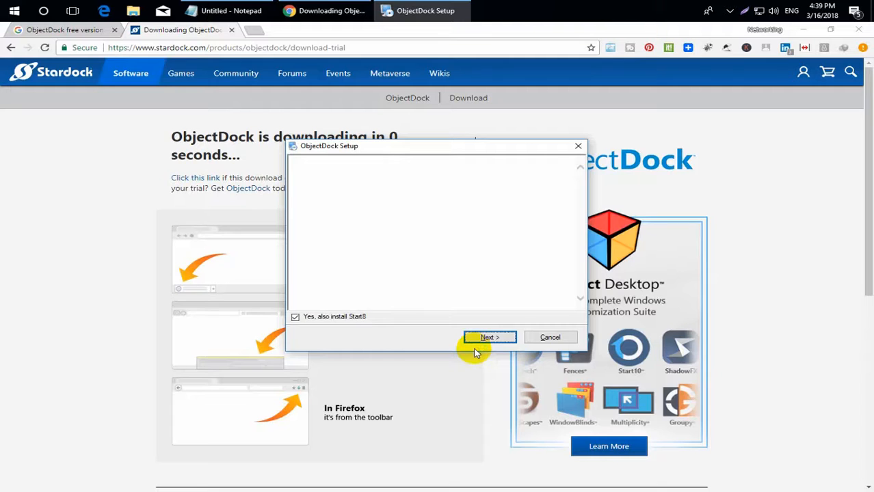
pyautogui.click(351, 316)
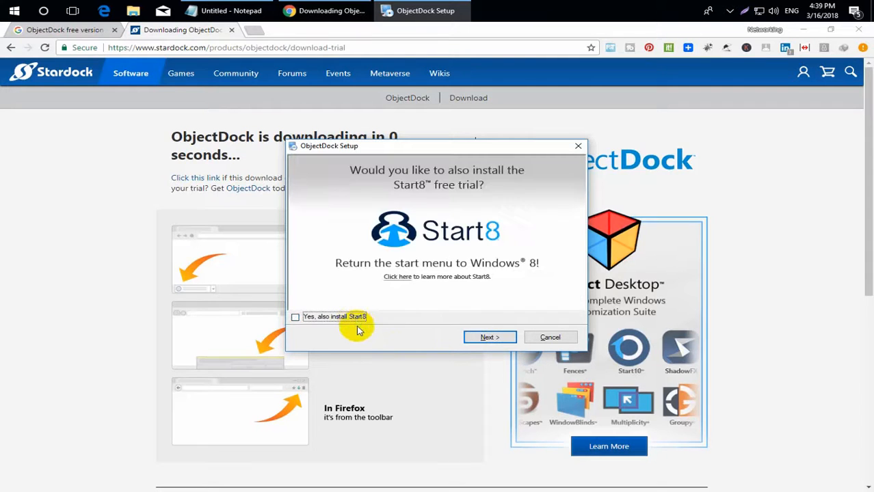
pyautogui.click(487, 337)
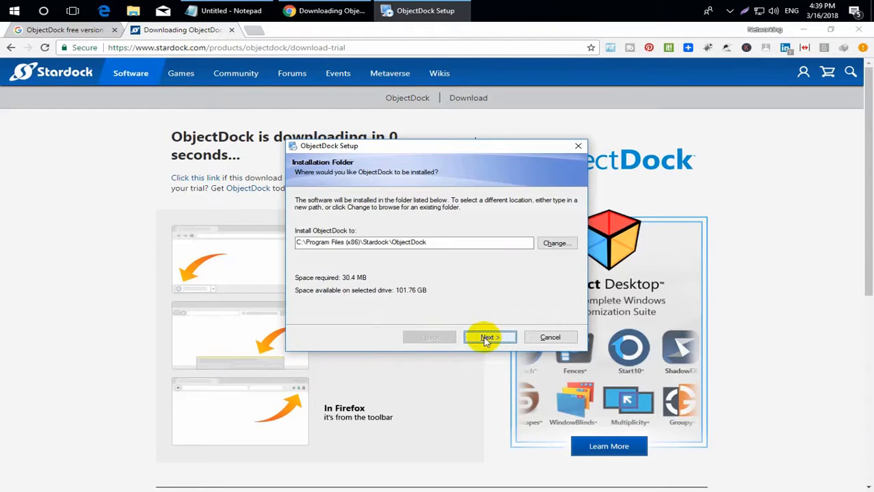
pyautogui.click(485, 338)
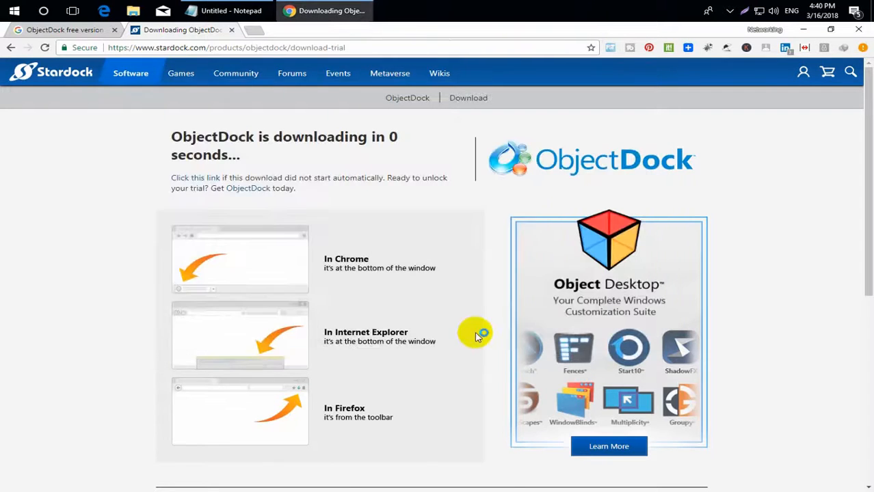
pyautogui.click(800, 30)
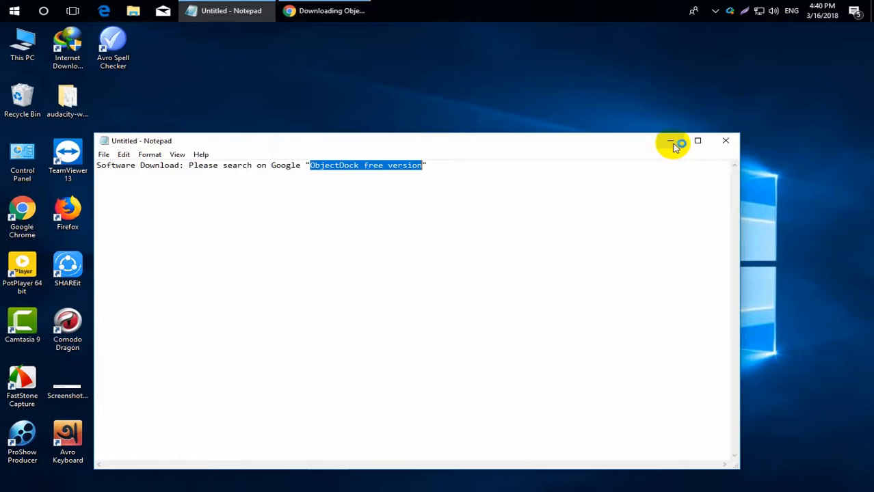
pyautogui.click(672, 142)
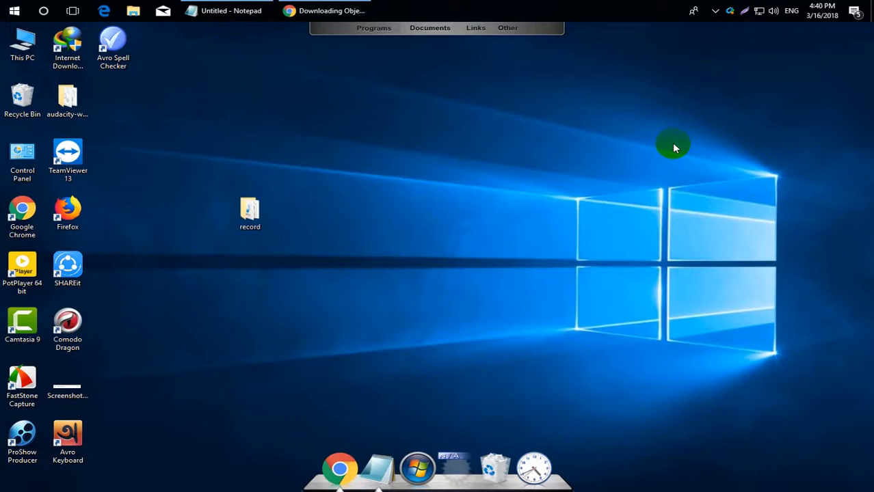
# Use the Configure ObjectDock icon on the top dock shelf to bring up the licensing window.
pyautogui.moveTo(363, 44)
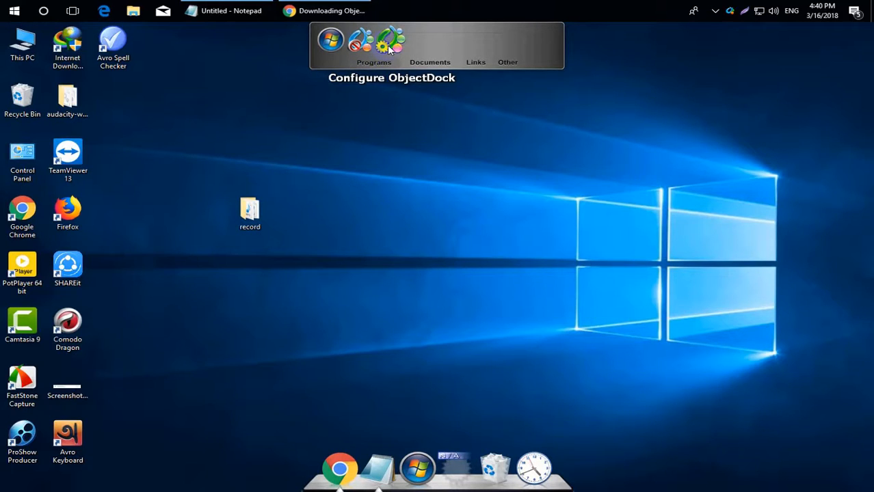
pyautogui.click(389, 49)
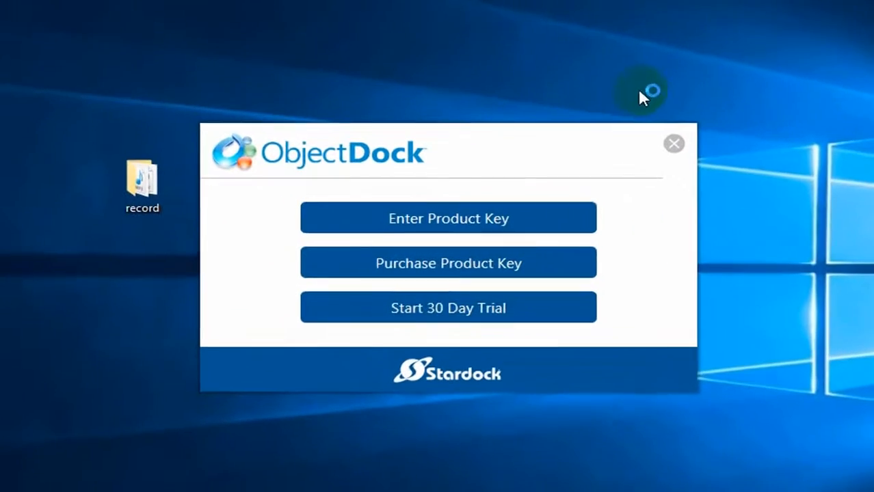
# Start the 30 Day Trial, submit the user's e-mail address, and continue past the verification notice.
pyautogui.click(548, 312)
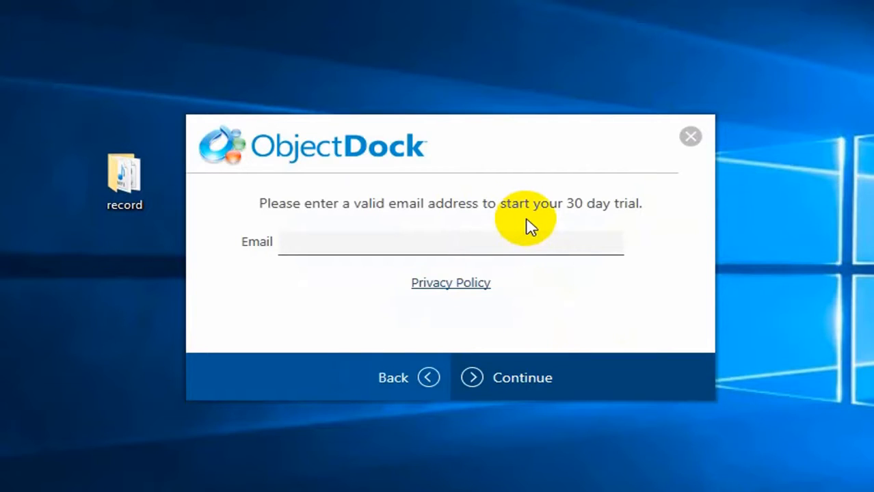
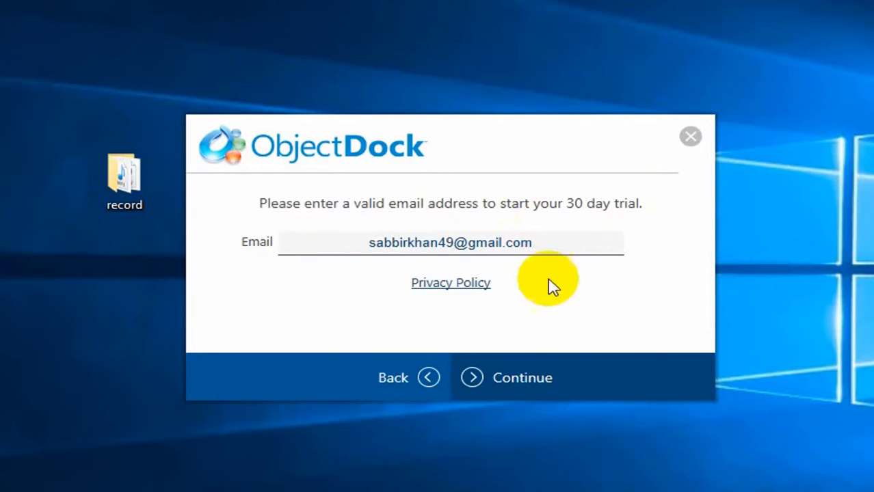
pyautogui.click(541, 391)
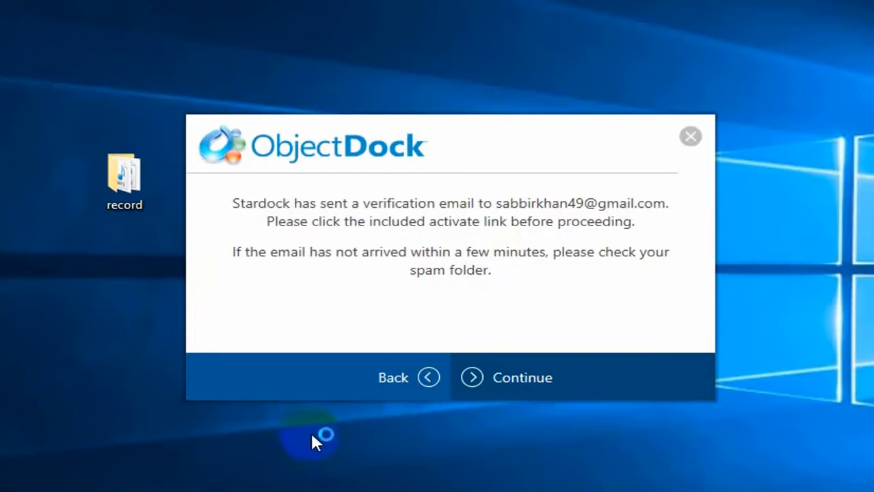
pyautogui.click(509, 383)
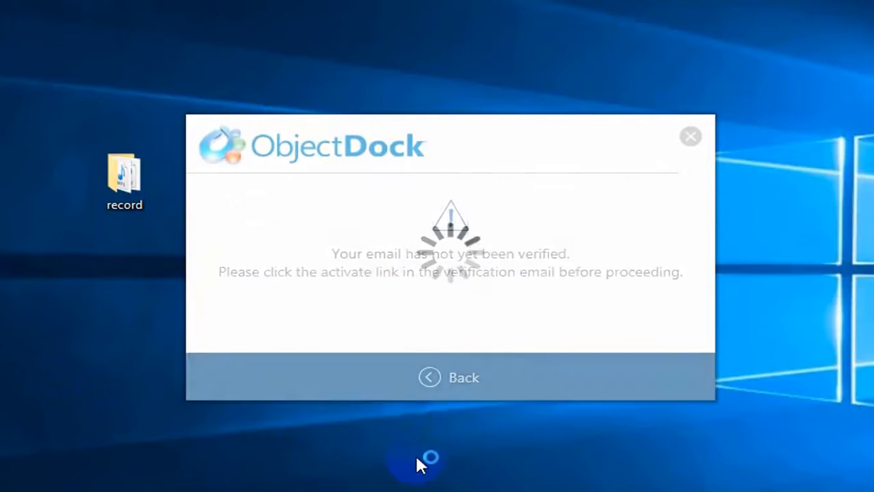
# Launch the Comodo Dragon browser from its icon on the bottom dock.
pyautogui.click(430, 380)
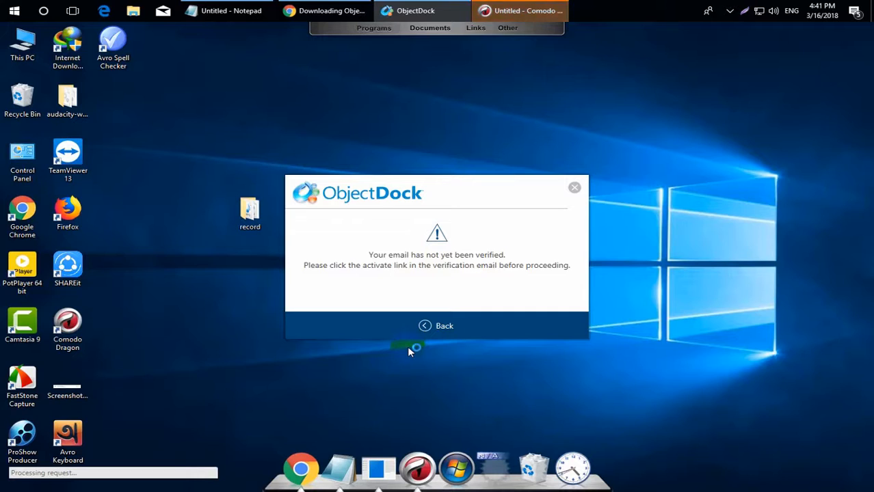
pyautogui.click(418, 462)
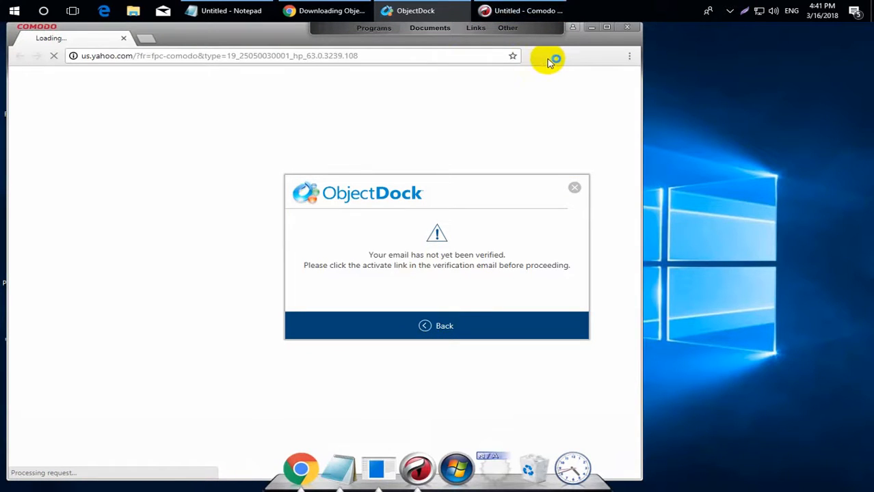
# Load gmail.com in Comodo Dragon's address bar.
pyautogui.click(403, 53)
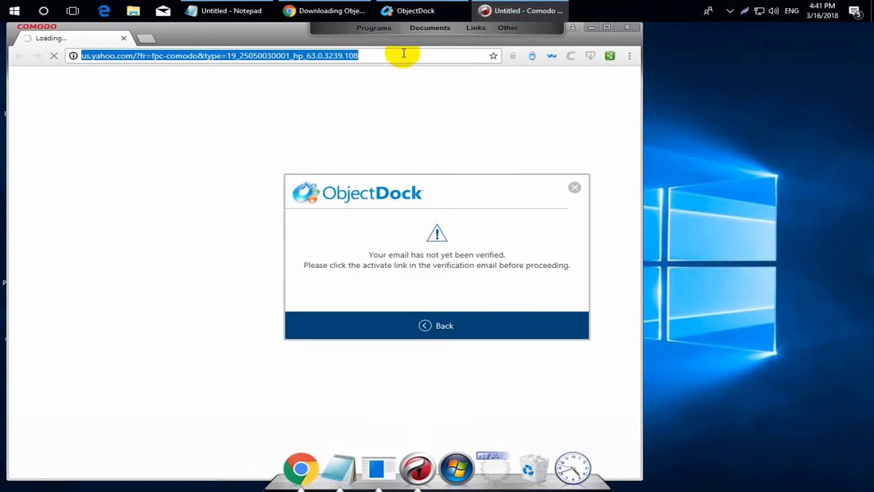
pyautogui.write('gmail.com')
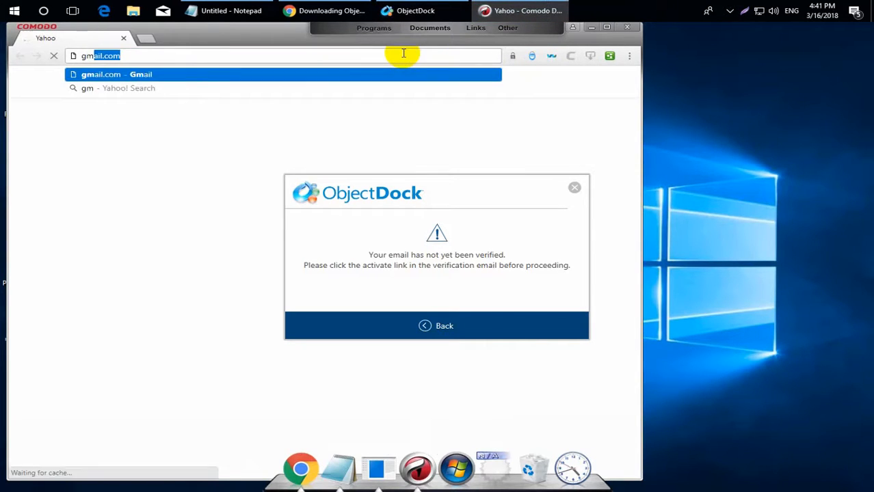
pyautogui.press('Return')
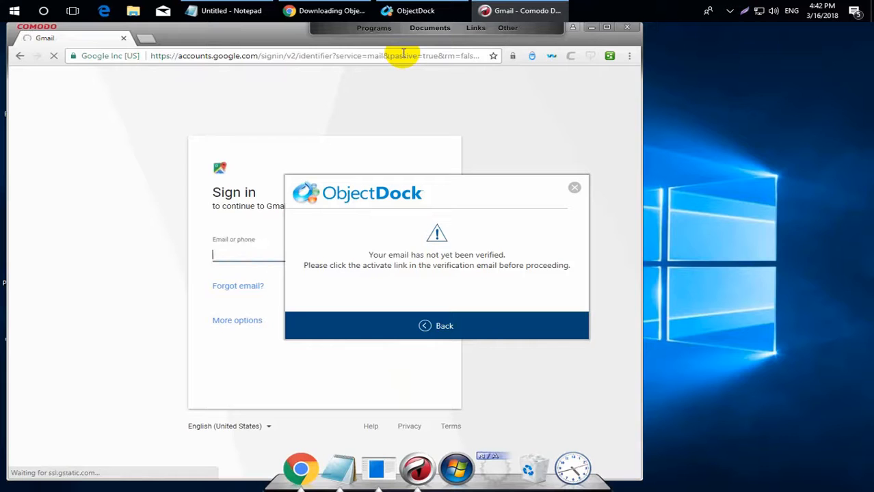
# Sign in to Gmail with the account email, password and SMS 2-Step Verification code.
pyautogui.moveTo(455, 179); pyautogui.dragTo(629, 176)
pyautogui.click(300, 254)
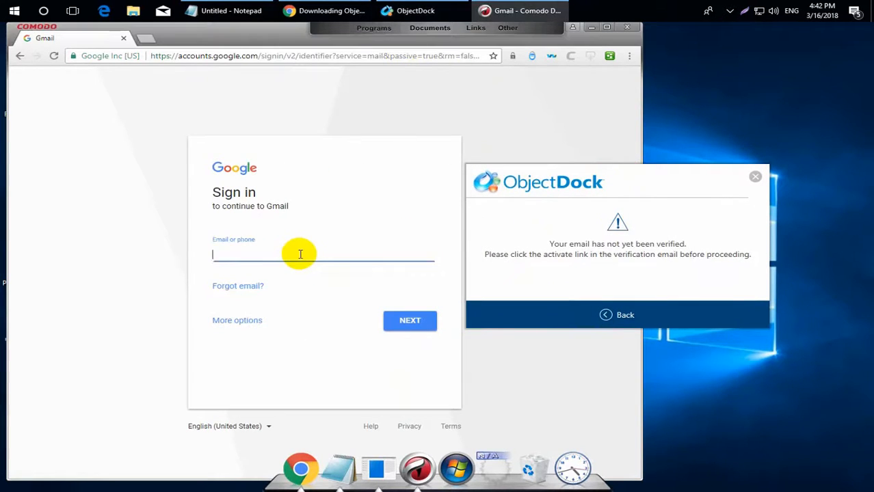
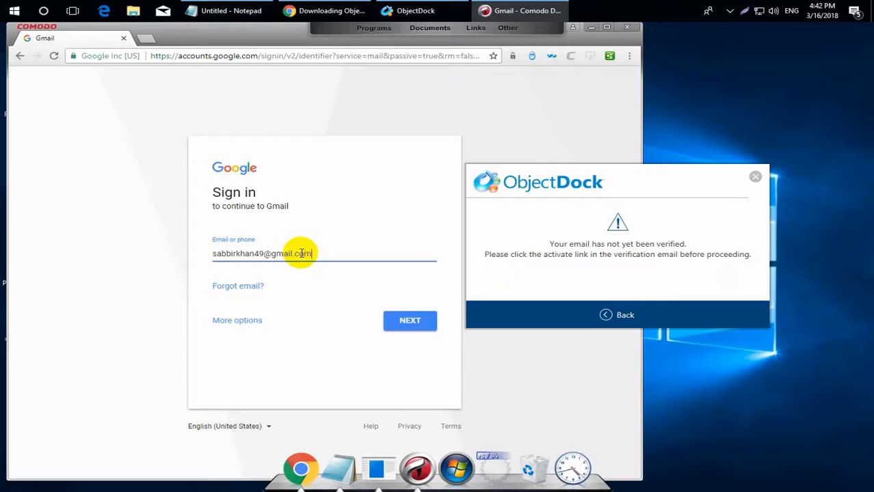
pyautogui.press('Return')
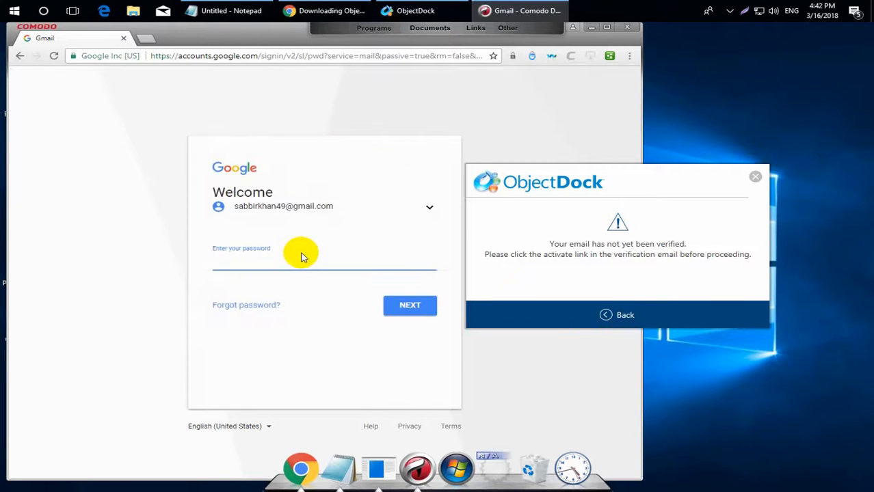
pyautogui.write('••••••••••')
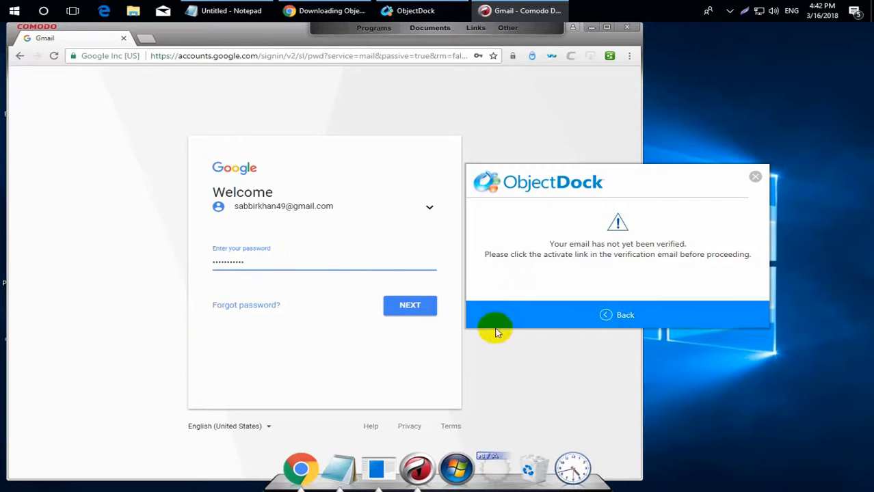
pyautogui.click(410, 306)
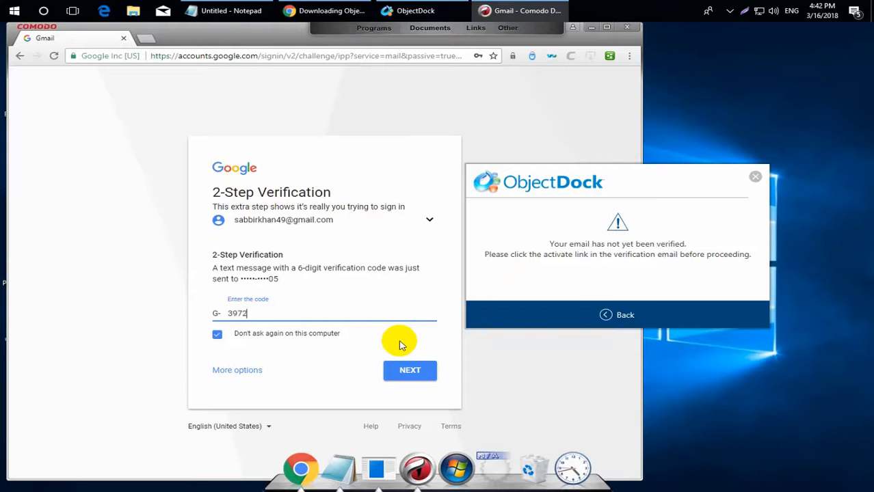
pyautogui.click(419, 378)
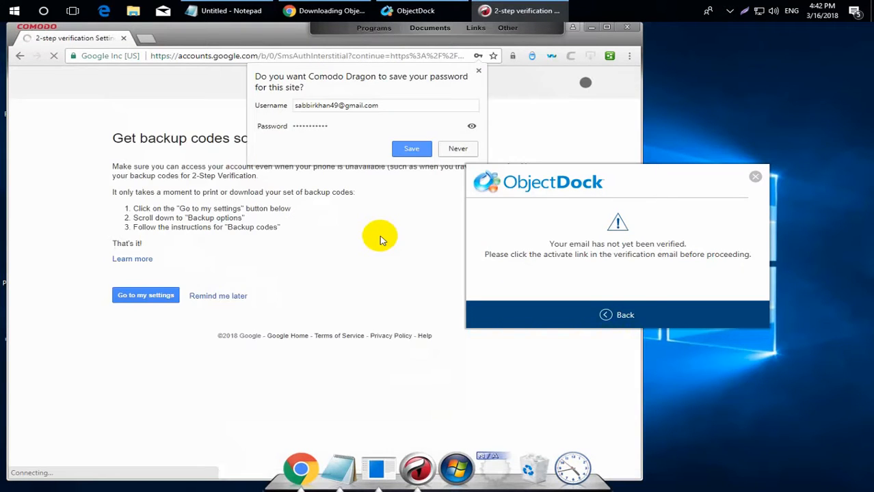
# Let Comodo Dragon save the password, decline browser sign-in, and continue to settings.
pyautogui.click(411, 149)
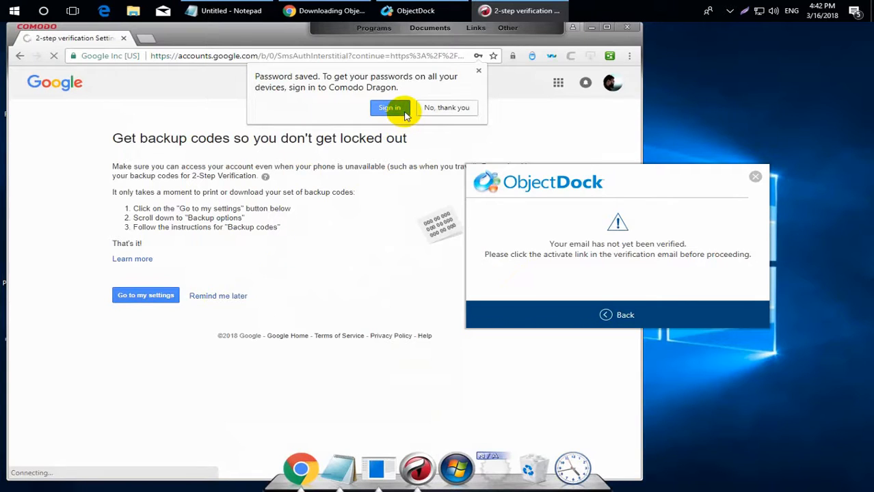
pyautogui.click(431, 108)
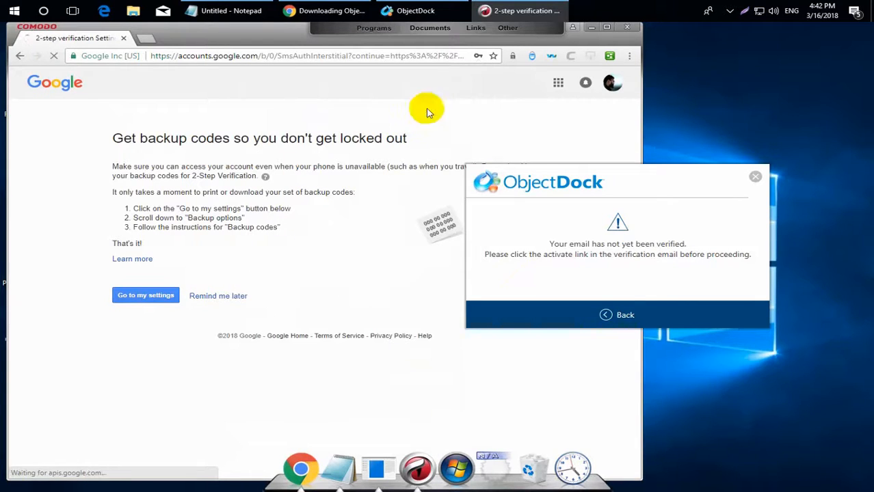
pyautogui.click(163, 296)
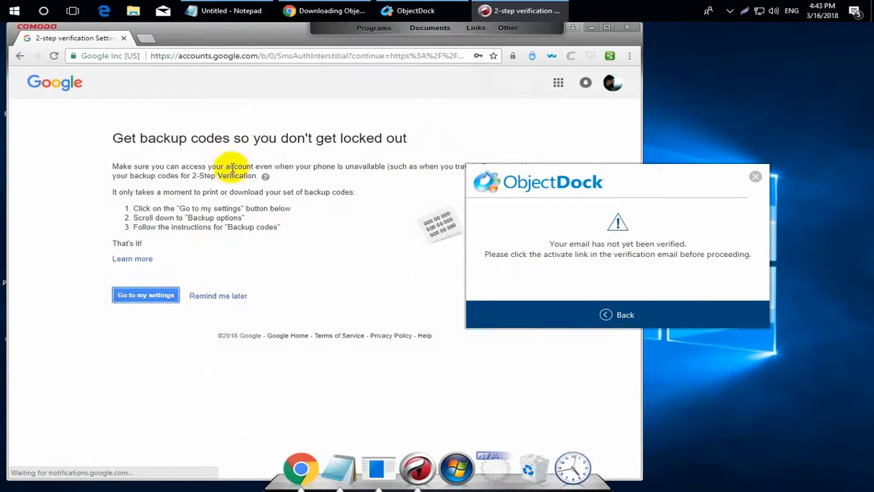
# Return to the Gmail inbox by entering gmail.com in the address bar.
pyautogui.click(231, 57)
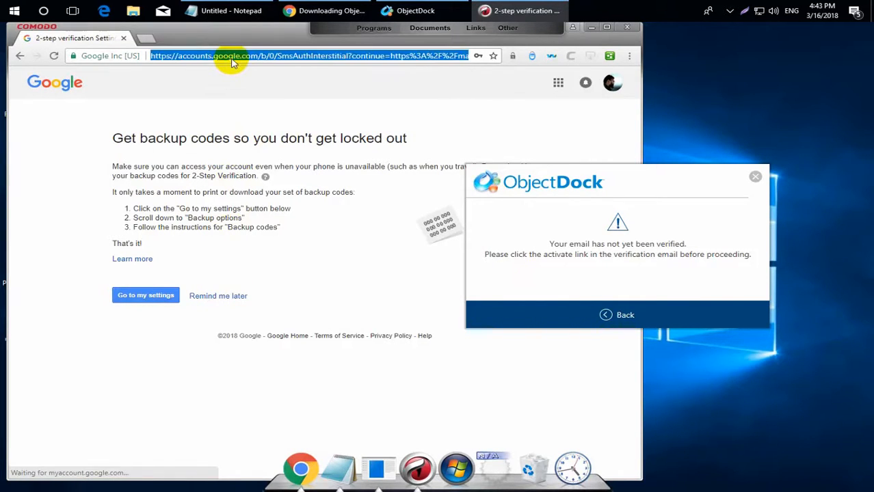
pyautogui.write('gmail.com')
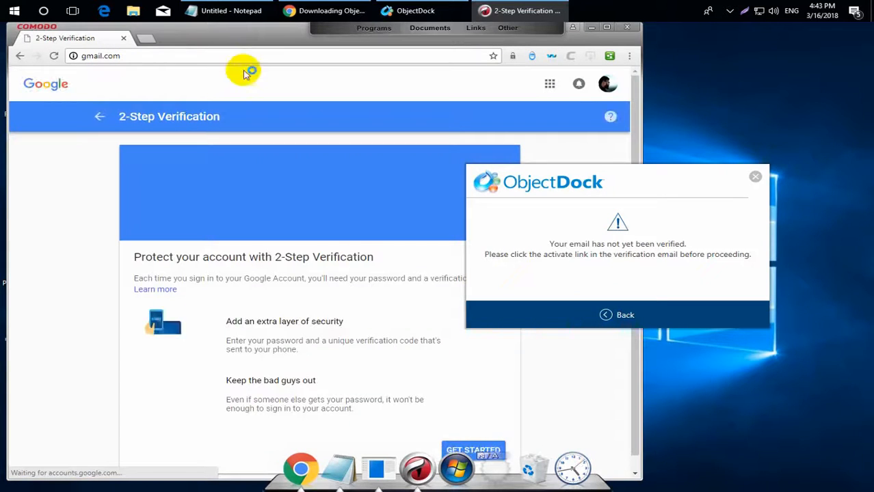
pyautogui.scroll(-2, 487, 442)
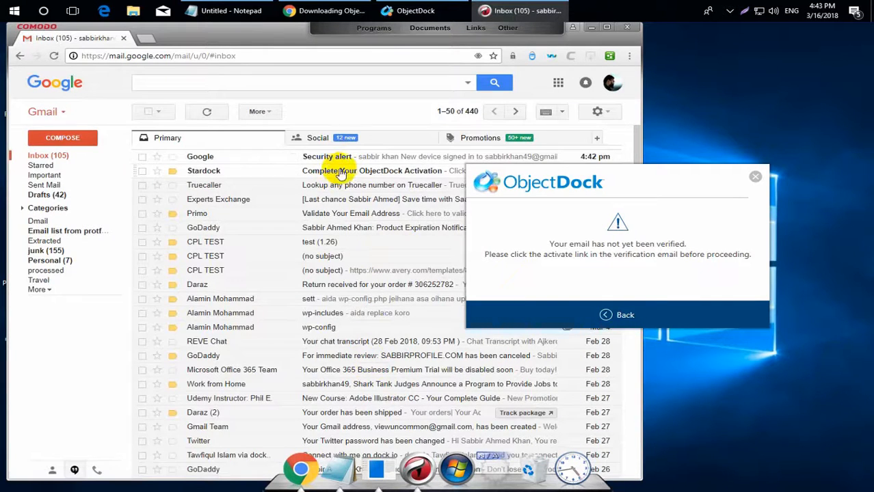
pyautogui.click(380, 198)
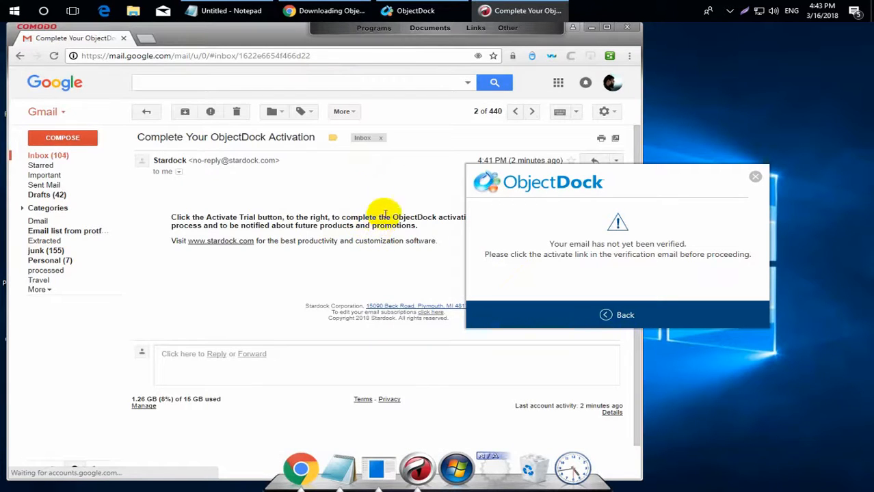
pyautogui.moveTo(511, 177); pyautogui.dragTo(703, 248)
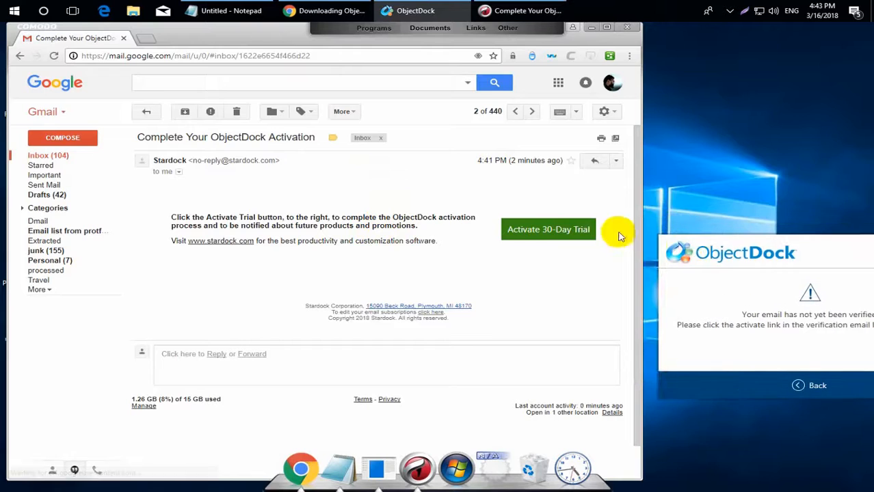
pyautogui.click(549, 230)
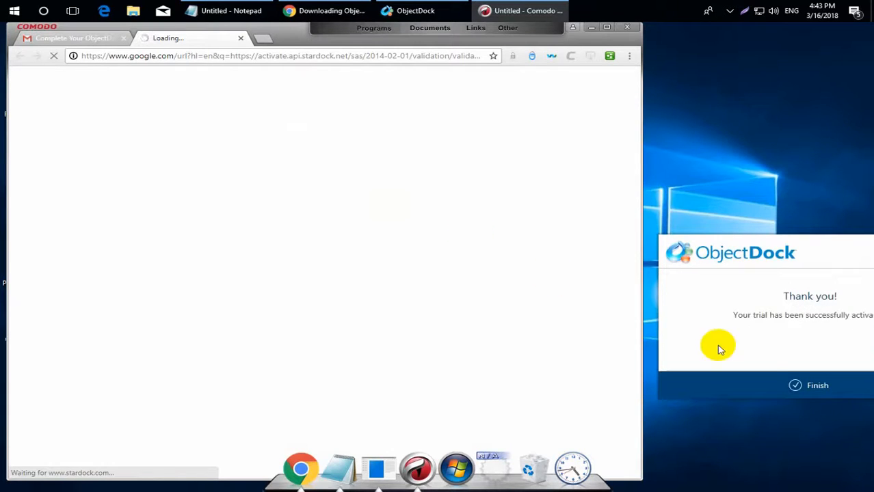
pyautogui.click(796, 384)
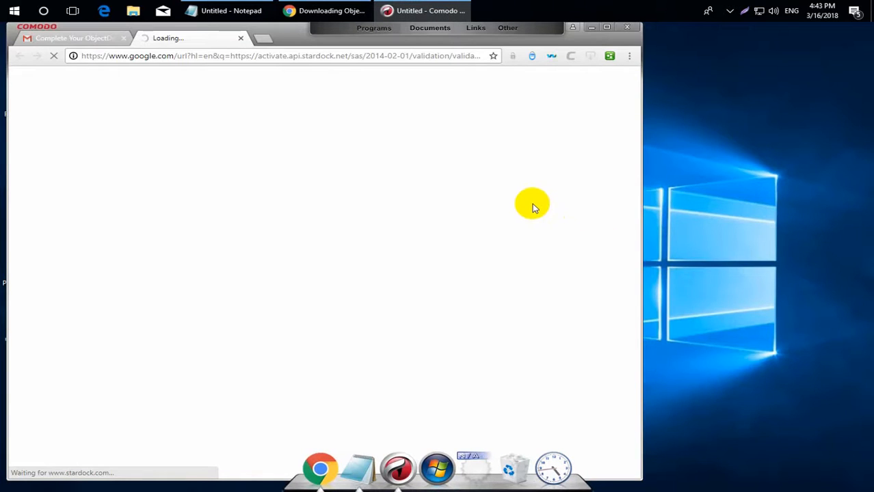
pyautogui.click(592, 29)
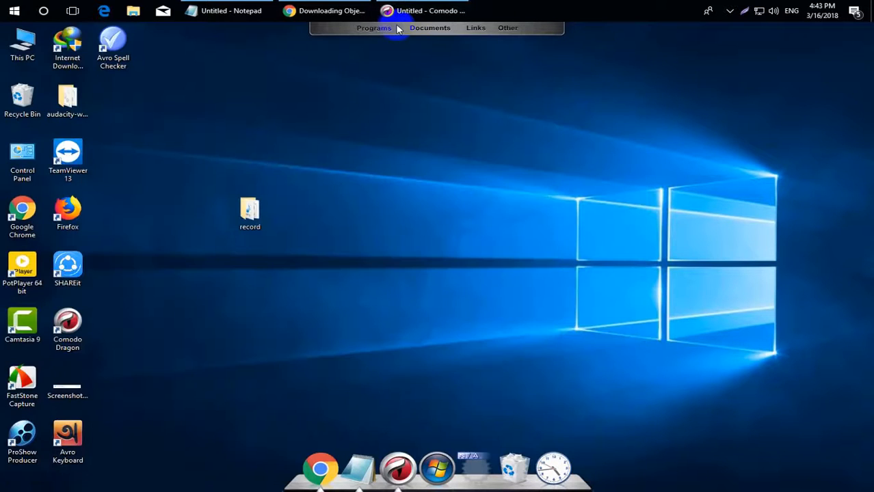
pyautogui.click(398, 29)
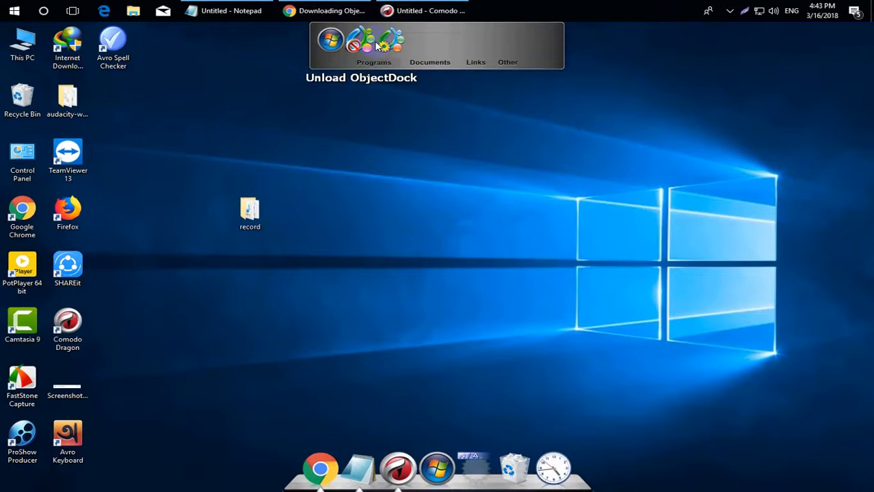
# Open the ObjectDock configuration window from the Programs tab of the tabbed dock.
pyautogui.click(396, 81)
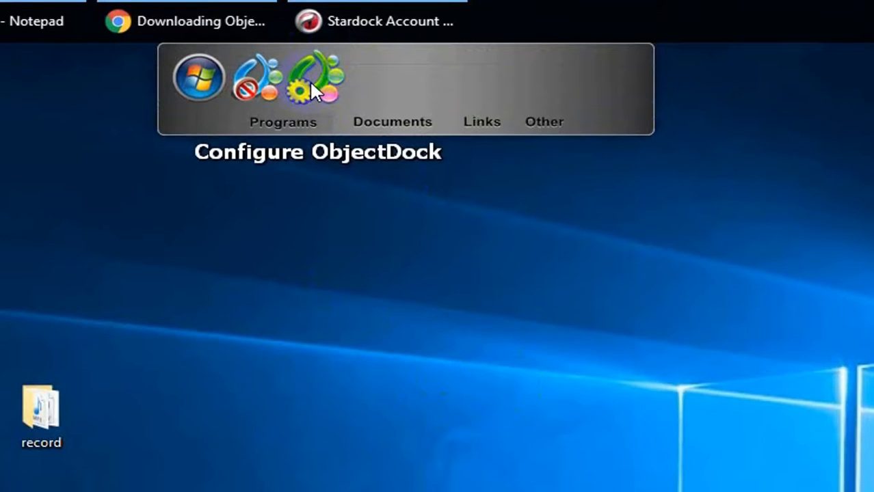
pyautogui.click(309, 80)
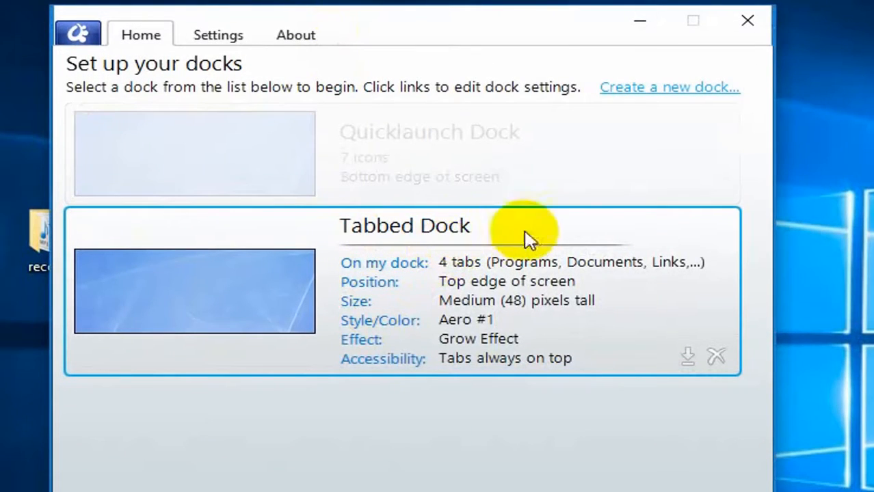
# Remove the Tabbed Dock after confirming, then select the remaining Quicklaunch Dock.
pyautogui.click(719, 359)
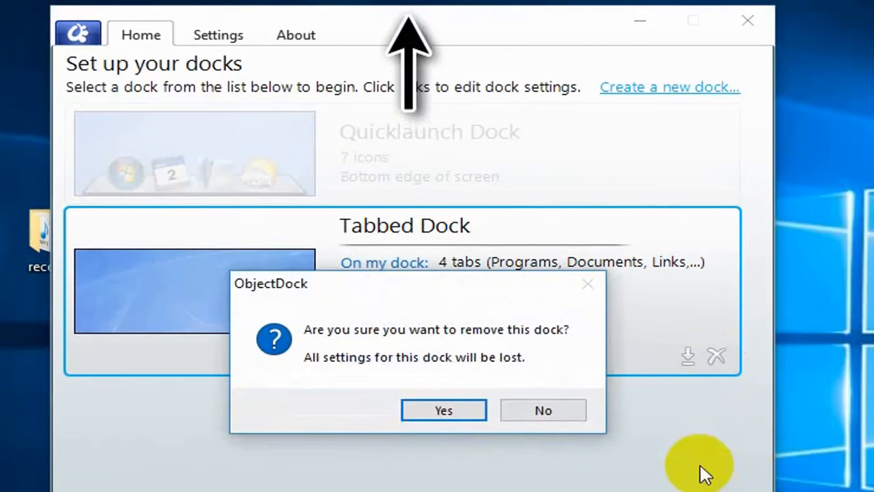
pyautogui.click(443, 412)
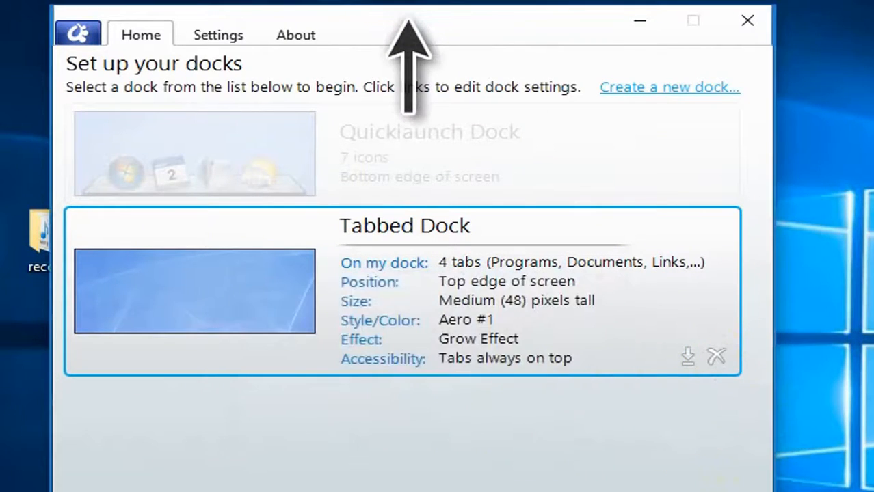
pyautogui.click(369, 148)
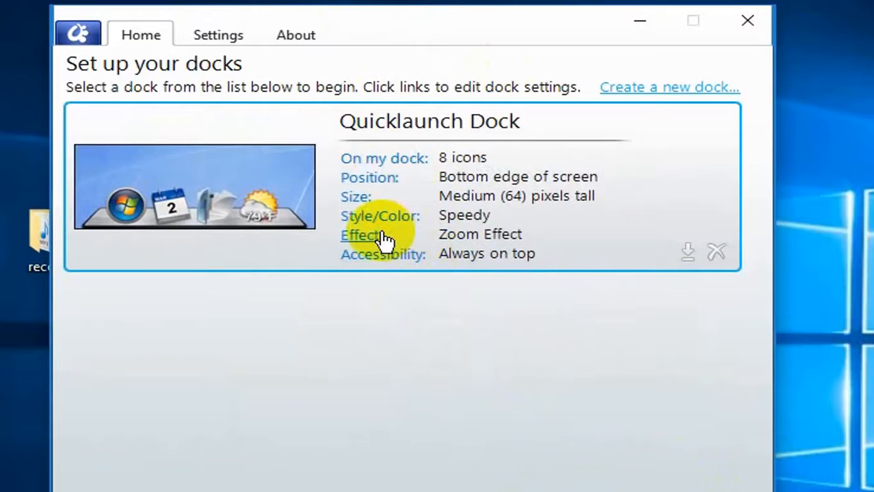
# Turn off 'Show running applications' for the Quicklaunch Dock and close ObjectDock Settings.
pyautogui.click(384, 159)
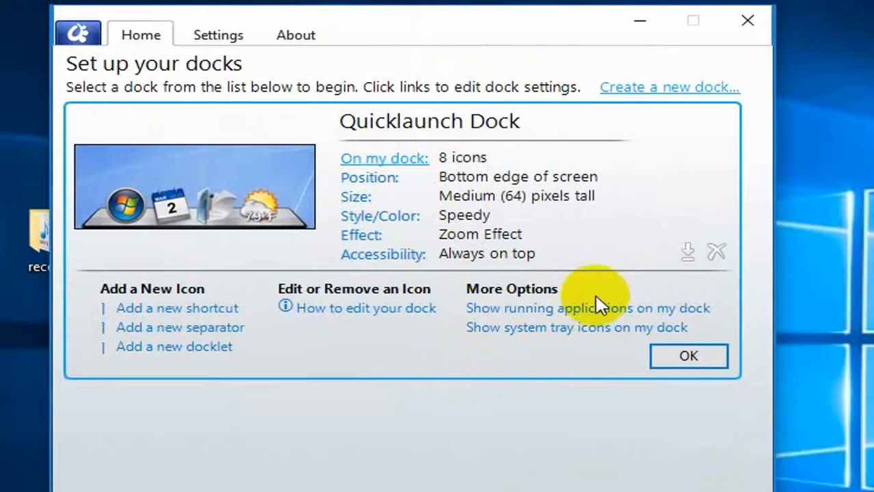
pyautogui.click(628, 311)
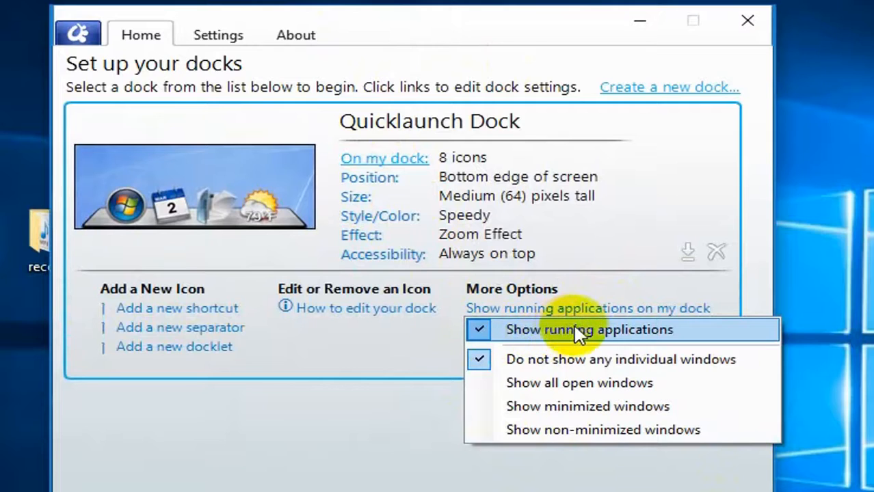
pyautogui.click(484, 333)
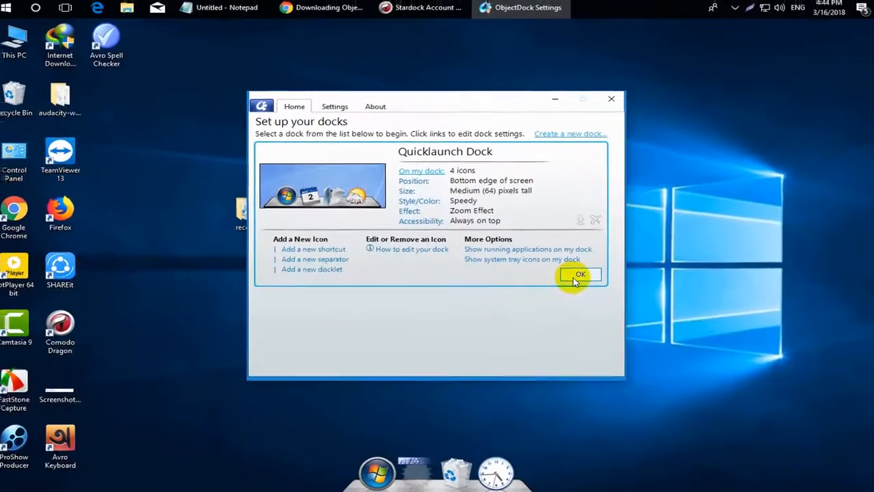
pyautogui.click(534, 290)
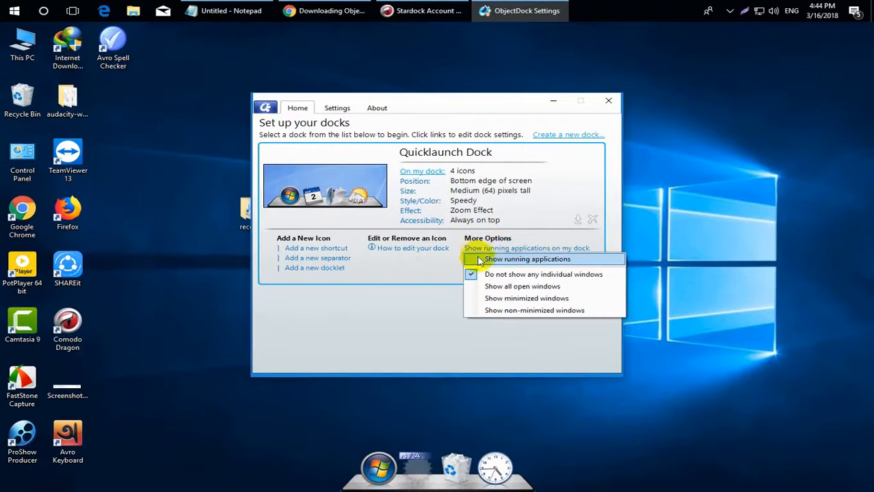
pyautogui.click(491, 299)
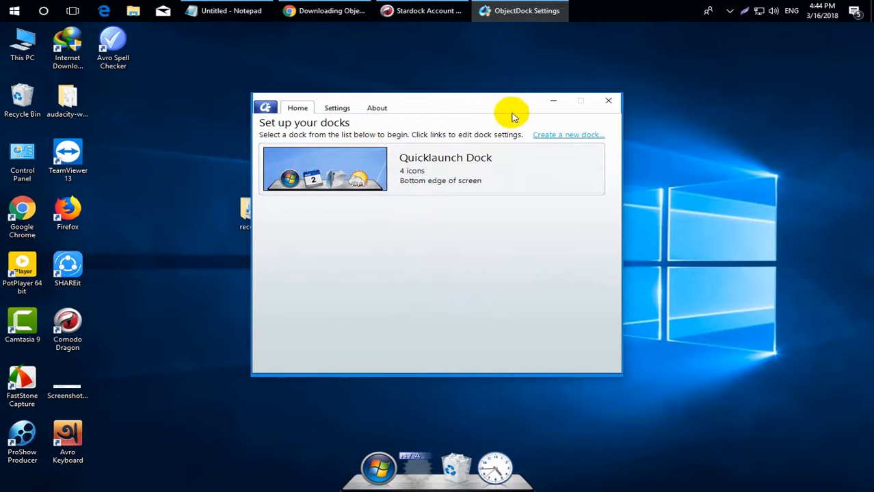
pyautogui.click(606, 103)
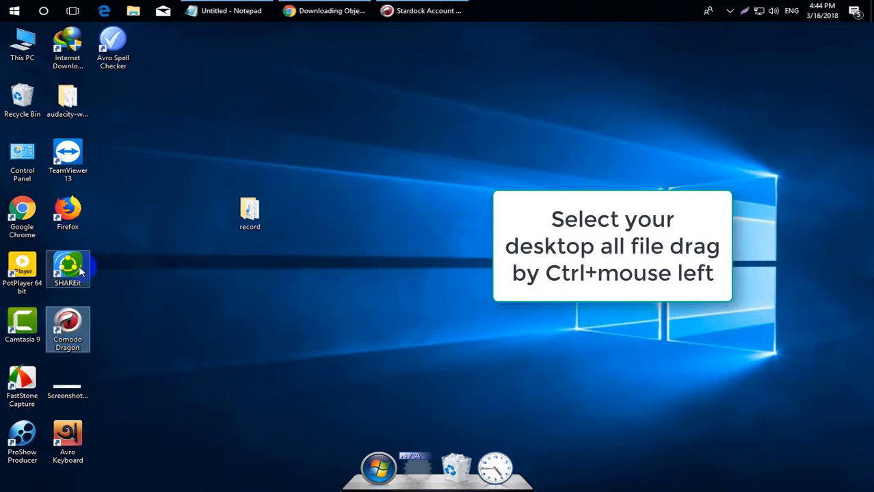
# Select all desktop shortcuts and drop them onto the Quicklaunch Dock, then deselect.
pyautogui.hotkey('ctrl', 'a')
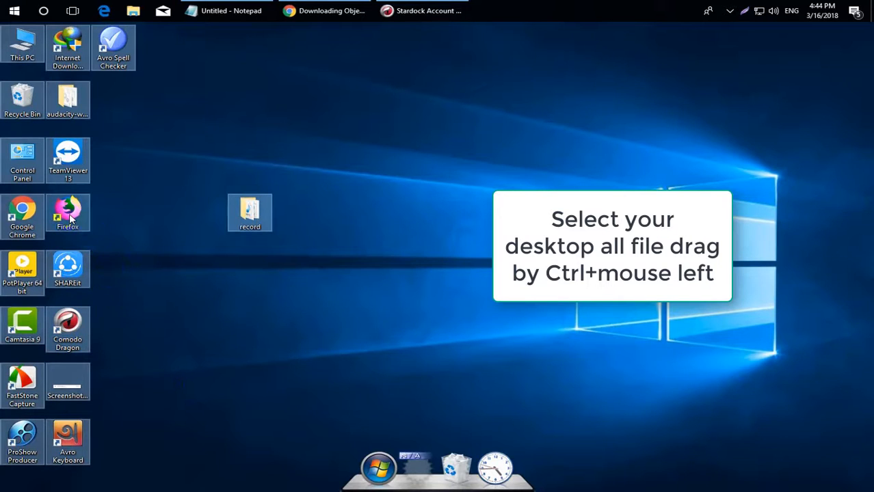
pyautogui.moveTo(70, 218); pyautogui.dragTo(443, 465)
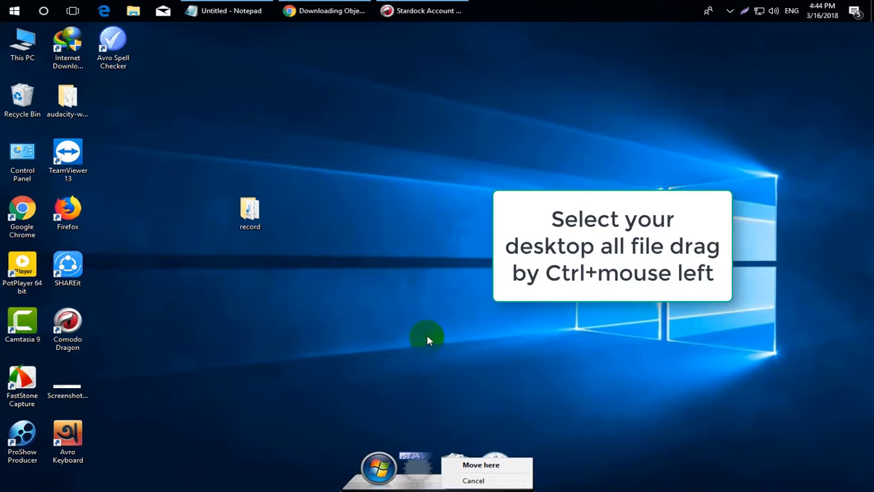
pyautogui.click(367, 303)
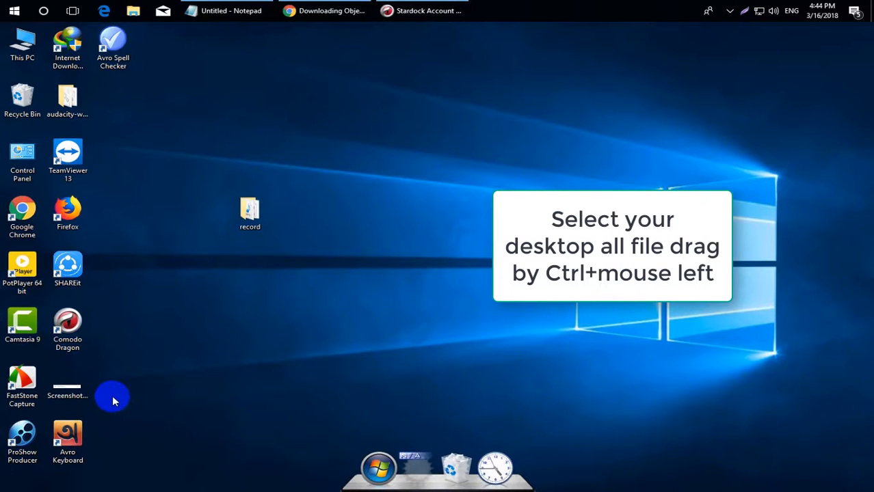
pyautogui.hotkey('ctrl', 'a')
pyautogui.moveTo(20, 220); pyautogui.dragTo(377, 480)
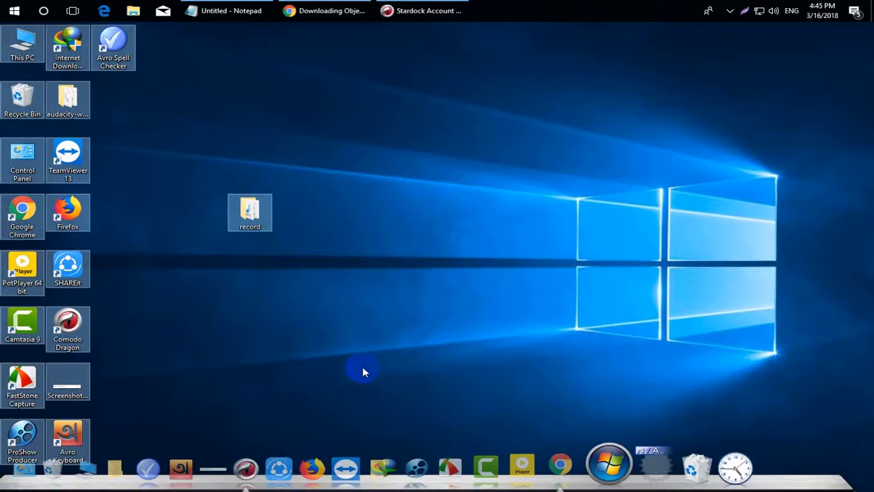
pyautogui.click(325, 130)
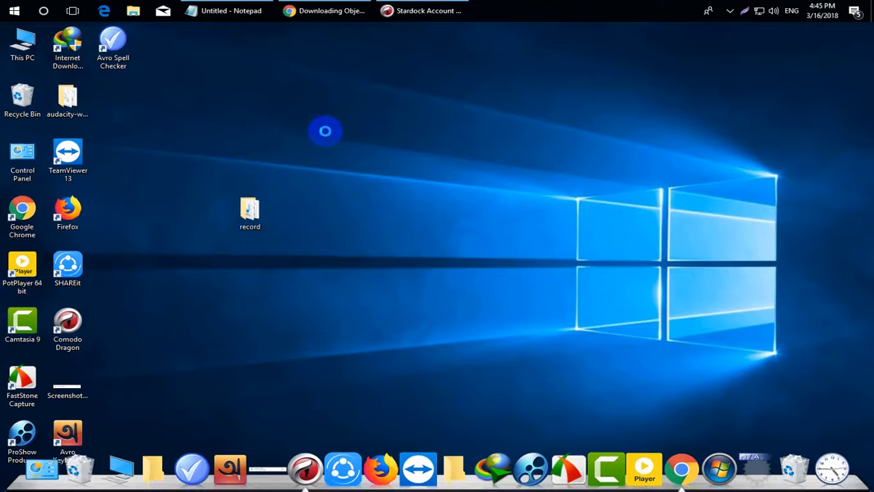
# Uncheck 'Show desktop icons' in the desktop's View menu.
pyautogui.rightClick(323, 129)
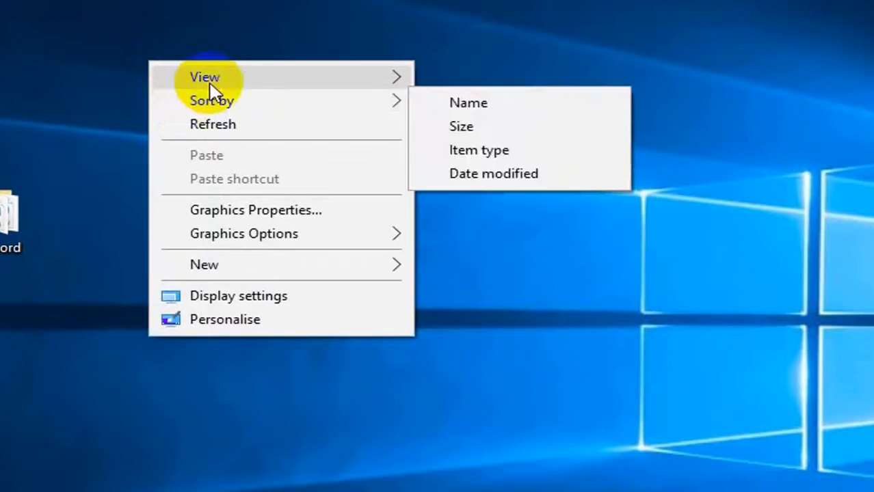
pyautogui.moveTo(209, 88)
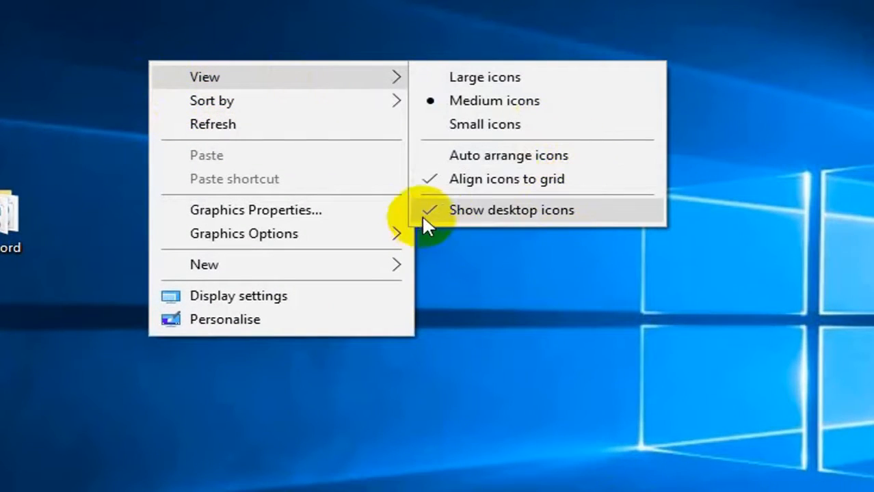
pyautogui.click(468, 210)
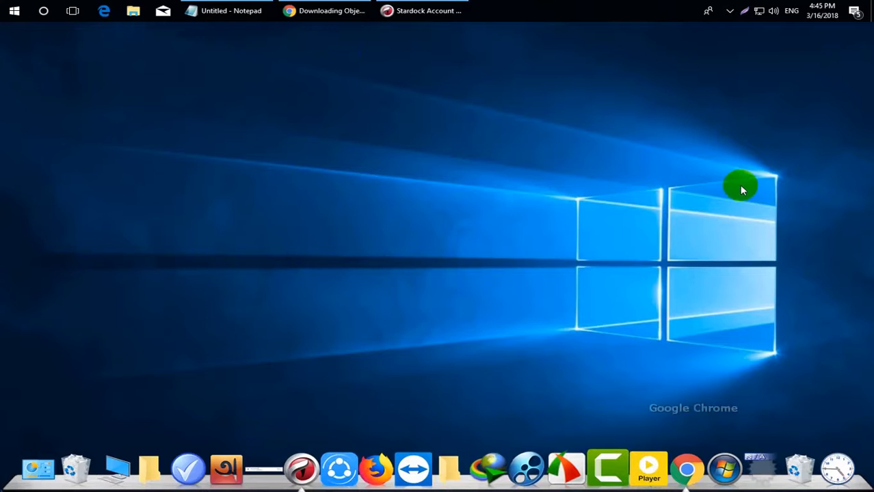
# Switch 'Use small taskbar buttons' on in Taskbar settings and close Settings.
pyautogui.rightClick(580, 8)
pyautogui.click(628, 251)
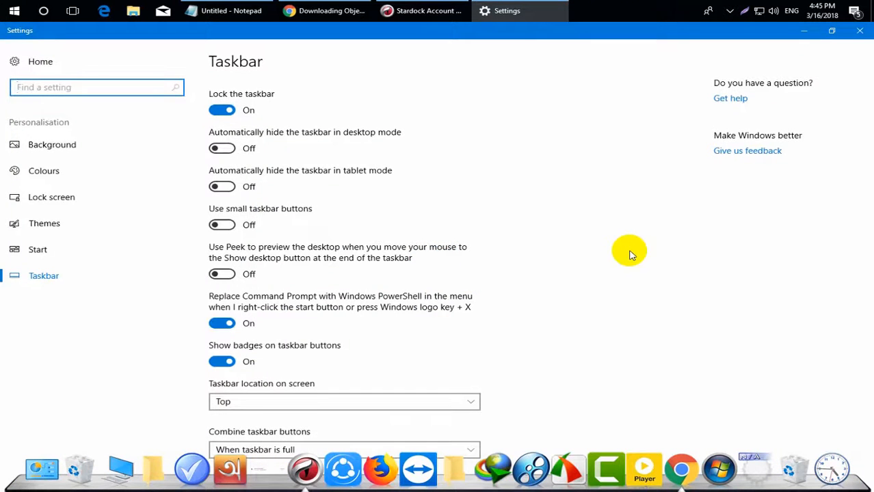
pyautogui.scroll(-3, 312, 298)
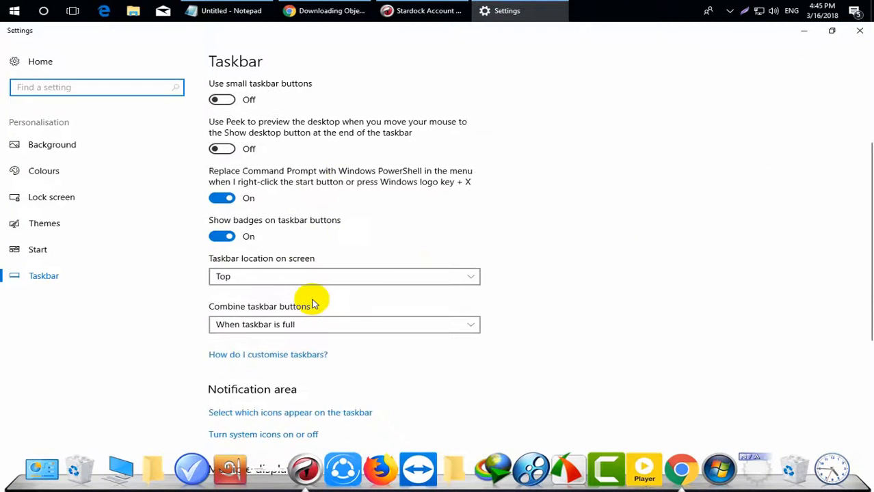
pyautogui.scroll(3, 314, 305)
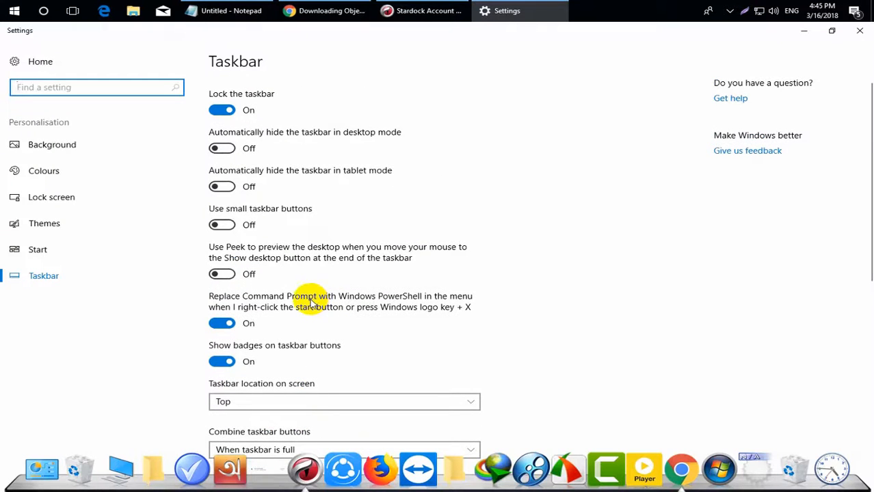
pyautogui.click(221, 225)
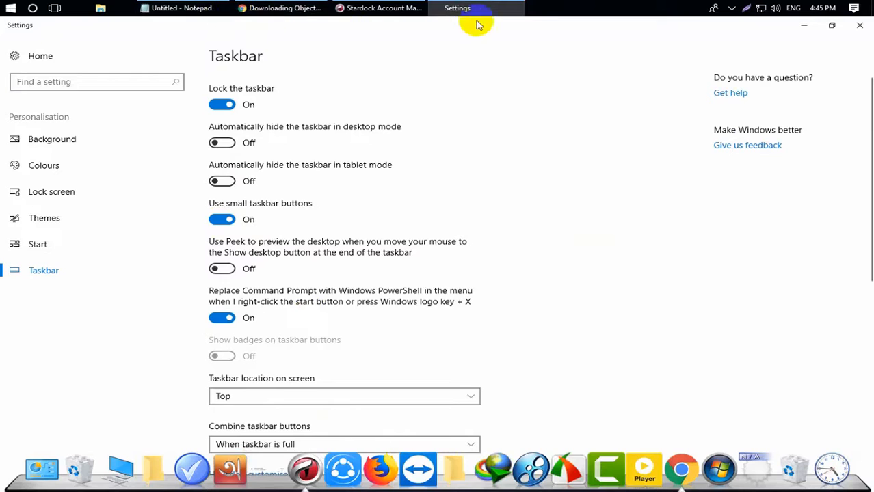
pyautogui.click(863, 31)
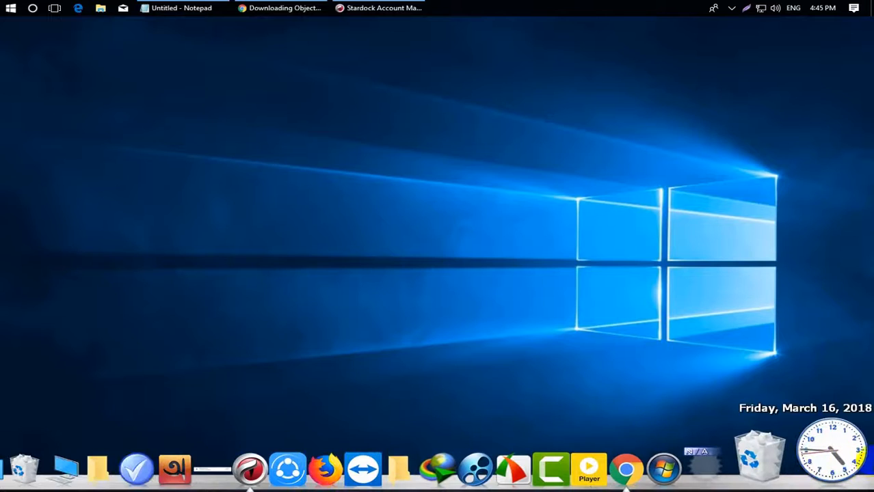
# Refresh the desktop, then open the ObjectDock settings from a dock icon's menu.
pyautogui.rightClick(387, 176)
pyautogui.click(392, 192)
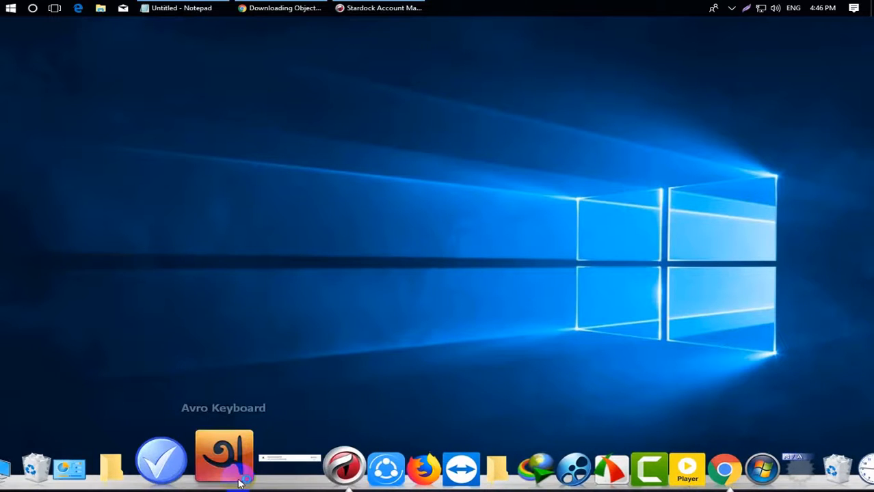
pyautogui.rightClick(259, 471)
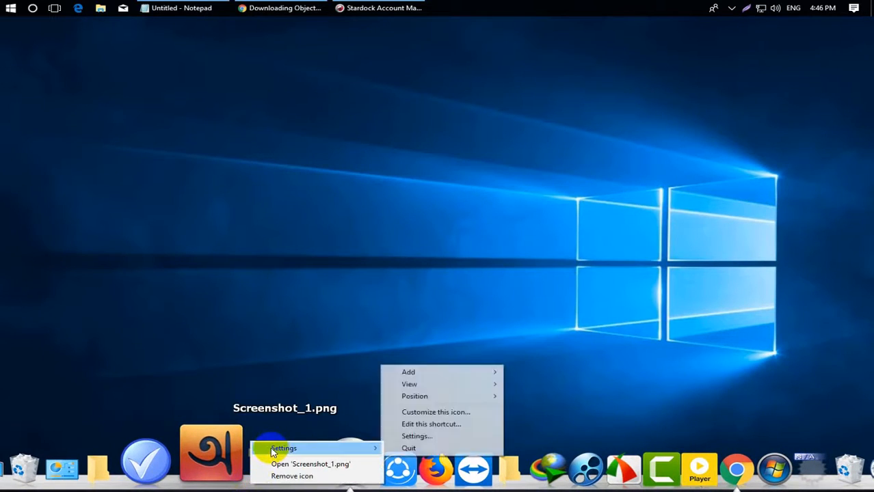
pyautogui.moveTo(370, 448)
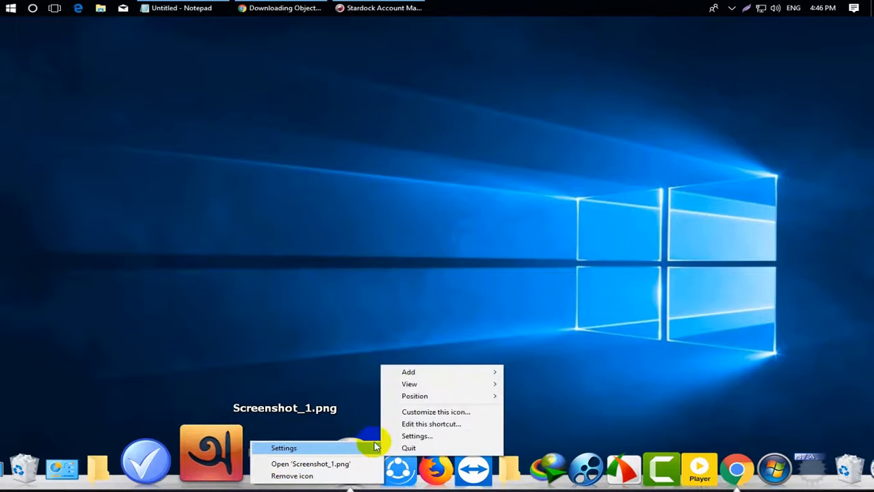
pyautogui.click(401, 436)
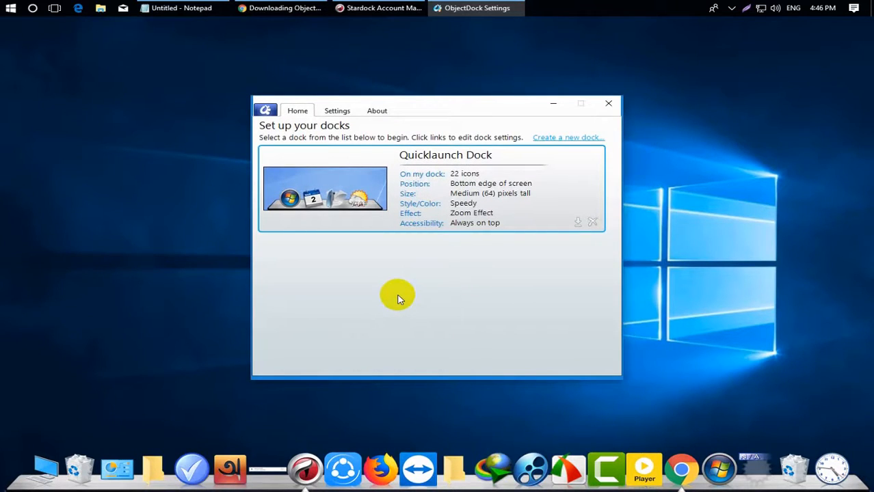
# Switch the Quicklaunch Dock animation to the Swing effect, confirm, and close ObjectDock Settings.
pyautogui.click(414, 214)
pyautogui.click(502, 275)
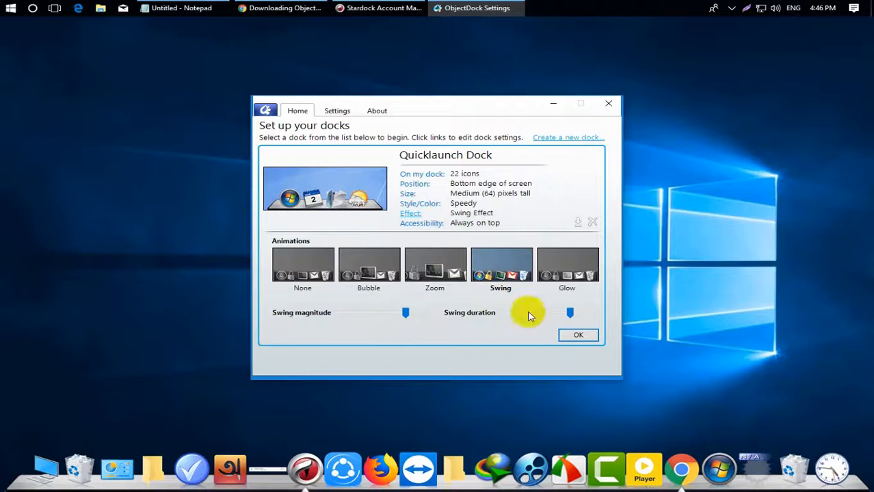
pyautogui.click(579, 336)
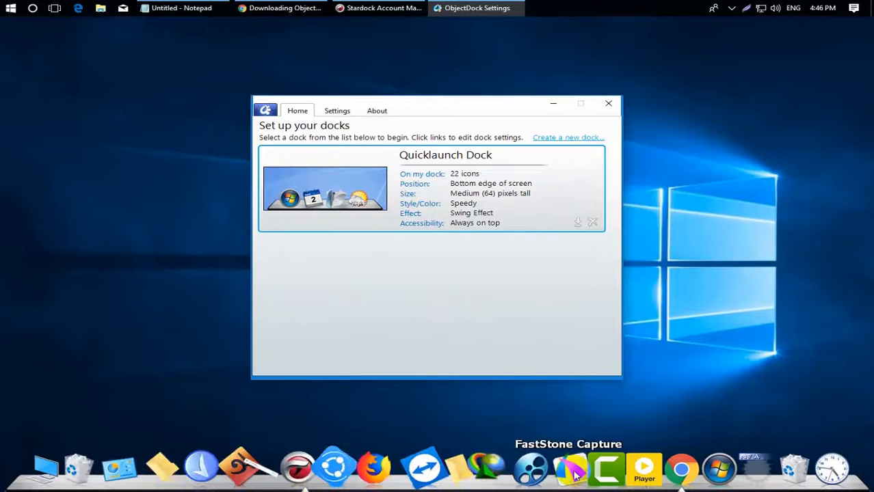
pyautogui.click(614, 106)
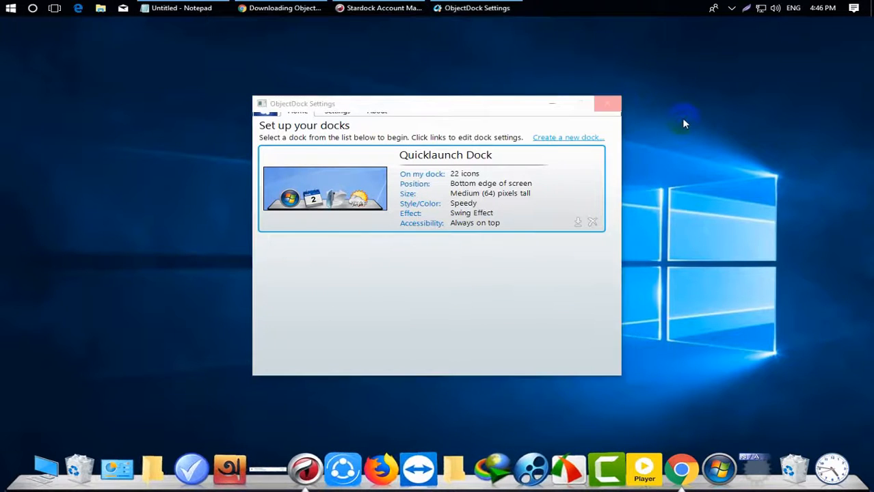